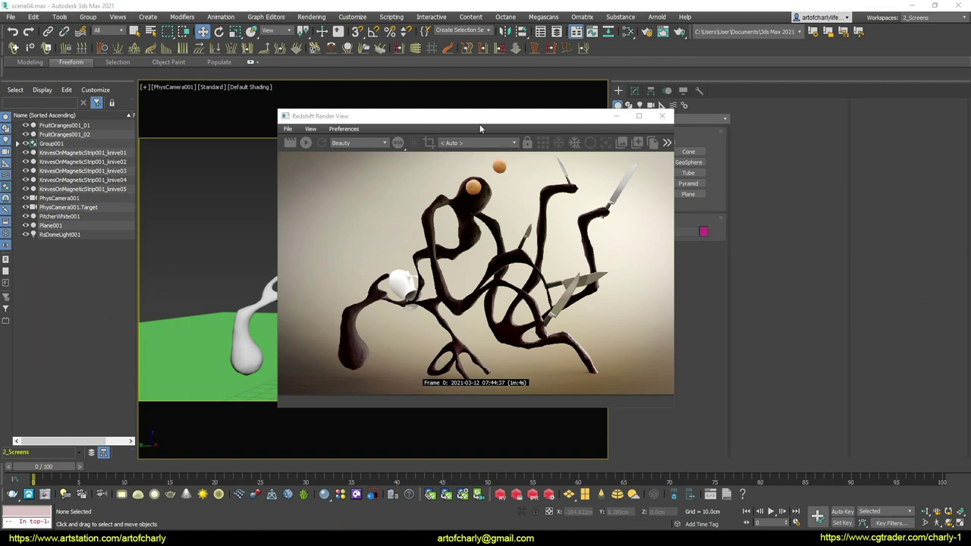
Step: Rotate the 3-D preview on Poliigon's Pitcher White 001 model page
{"action": "mouse_move", "coordinate": [480, 121]}
{"action": "left_mouse_down"}
{"action": "mouse_move", "coordinate": [468, 120]}
{"action": "mouse_move", "coordinate": [477, 122]}
{"action": "left_mouse_up"}
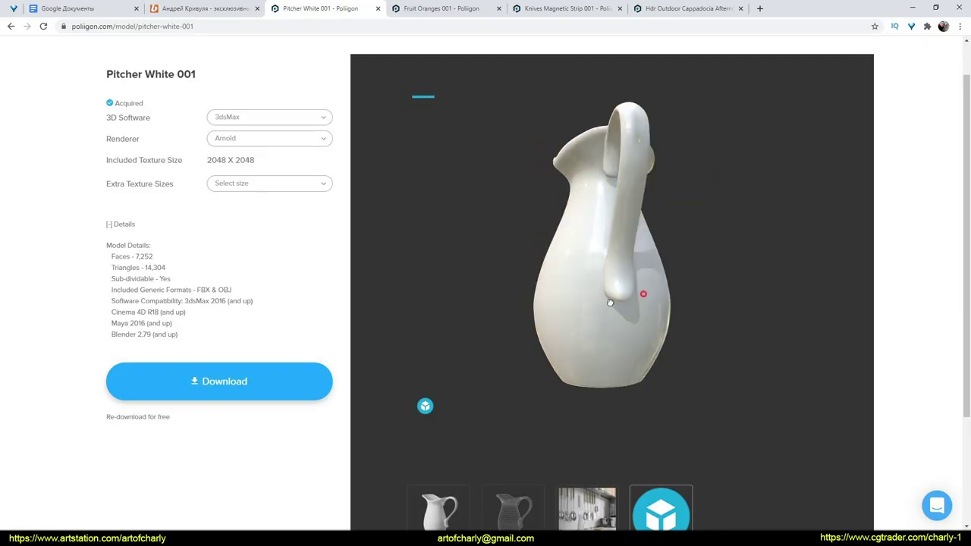
{"action": "left_click_drag", "start_coordinate": [642, 292], "coordinate": [581, 342]}
Step: Browse the pitcher renderer options, Fruit Oranges 001, Knives Magnetic Strip 001 and Cappadocia HDR pages
{"action": "left_click", "coordinate": [269, 138]}
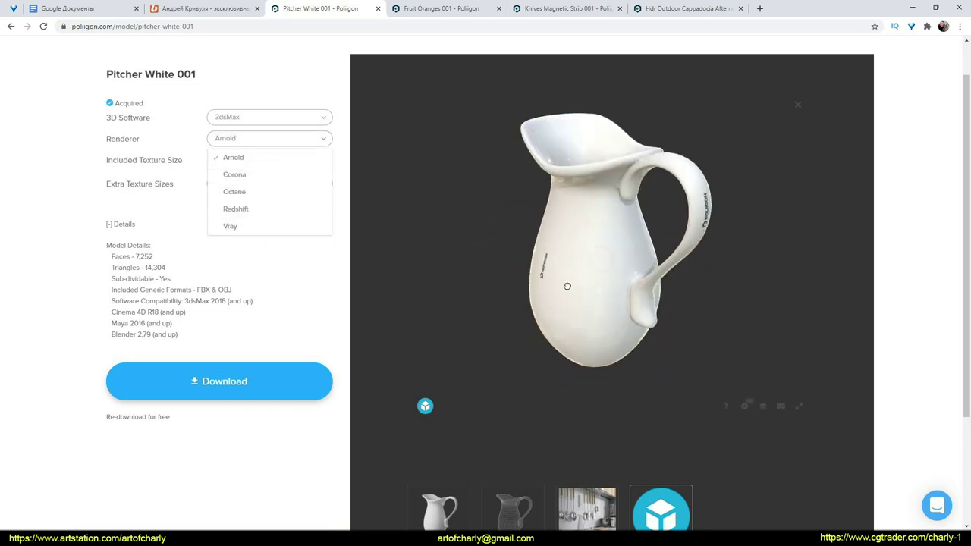
{"action": "left_click", "coordinate": [425, 9]}
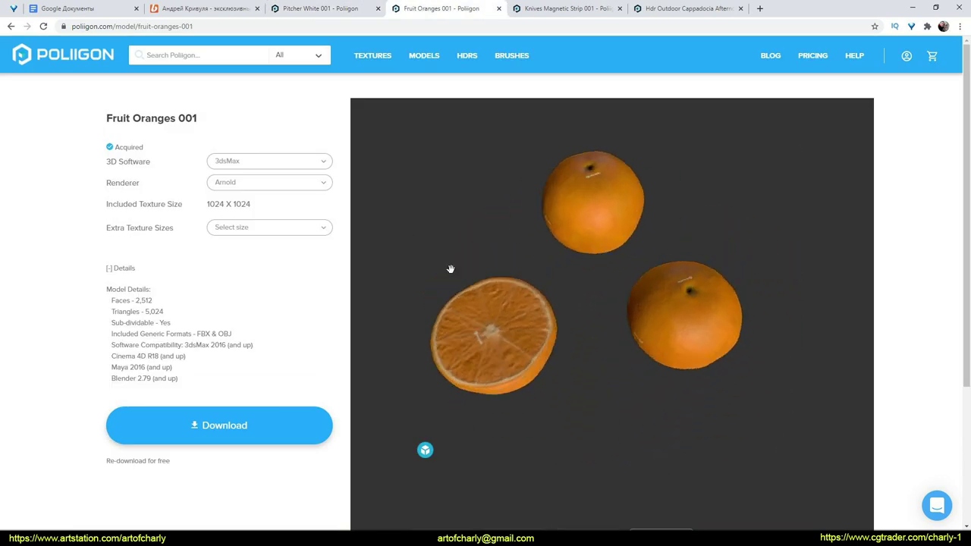
{"action": "left_click", "coordinate": [254, 187]}
{"action": "left_click", "coordinate": [569, 8]}
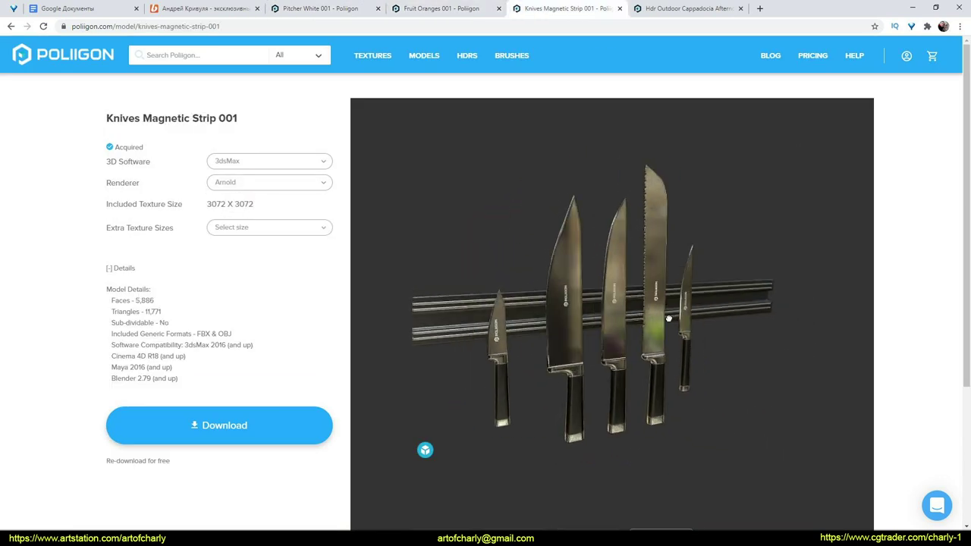
{"action": "left_click", "coordinate": [659, 8]}
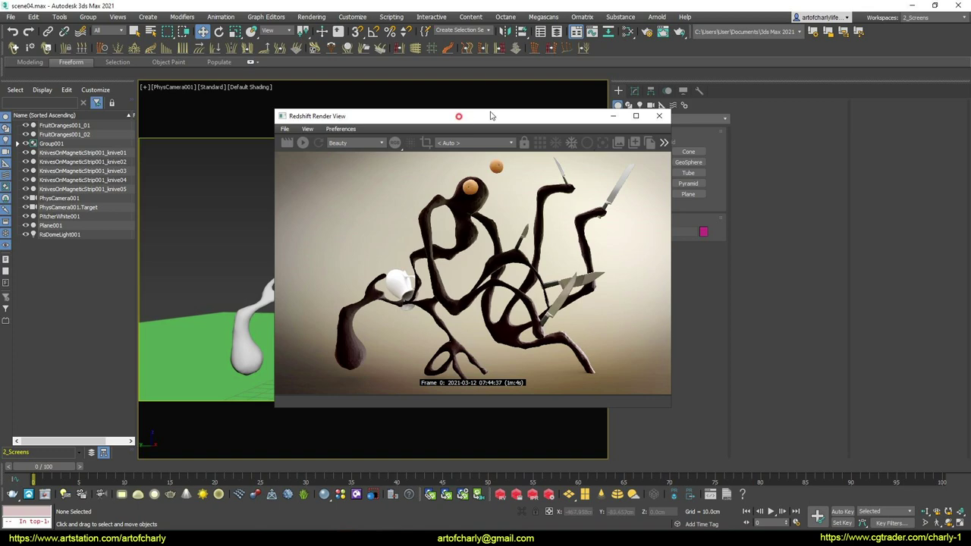
Step: Zoom in and out over the tangled sculpture's Redshift render to inspect its details
{"action": "left_click_drag", "start_coordinate": [491, 115], "coordinate": [490, 104]}
{"action": "scroll", "coordinate": [407, 279], "scroll_direction": "up", "scroll_amount": 5}
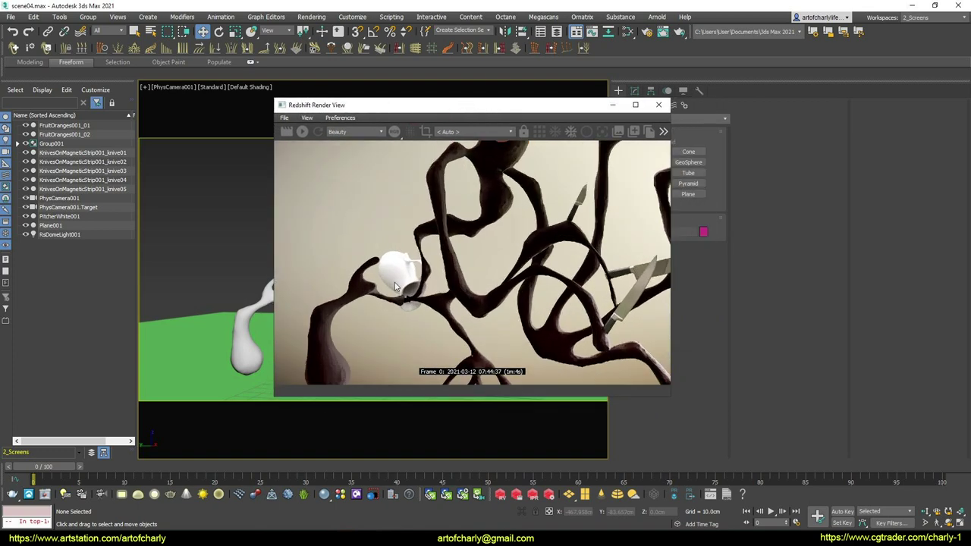
{"action": "scroll", "coordinate": [420, 292], "scroll_direction": "down", "scroll_amount": 2}
{"action": "scroll", "coordinate": [420, 293], "scroll_direction": "down", "scroll_amount": 3}
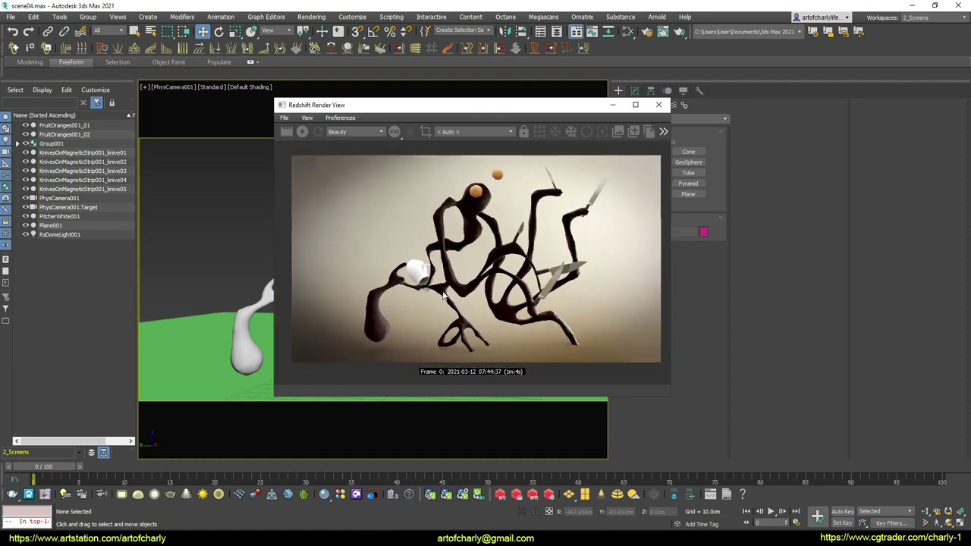
{"action": "scroll", "coordinate": [463, 201], "scroll_direction": "up", "scroll_amount": 6}
{"action": "scroll", "coordinate": [485, 273], "scroll_direction": "down", "scroll_amount": 5}
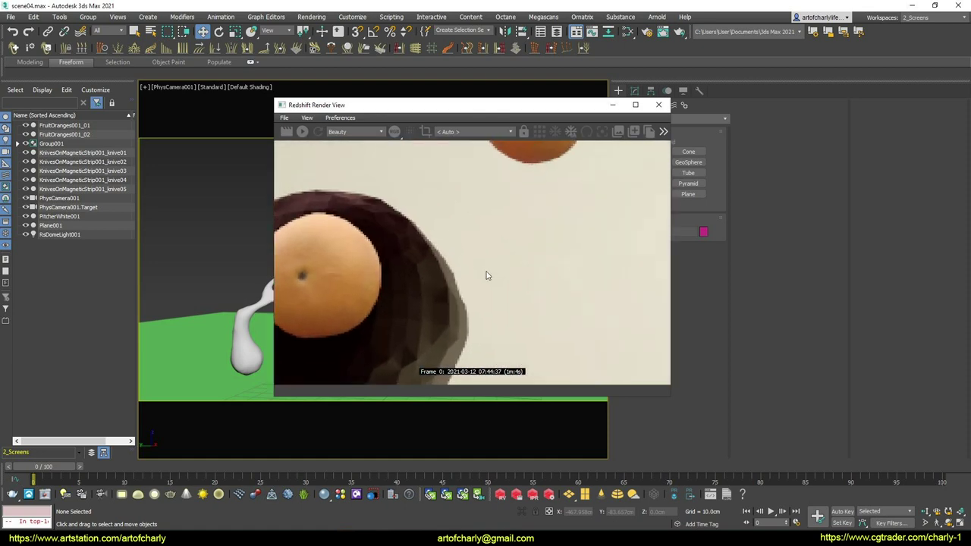
{"action": "scroll", "coordinate": [447, 328], "scroll_direction": "up", "scroll_amount": 2}
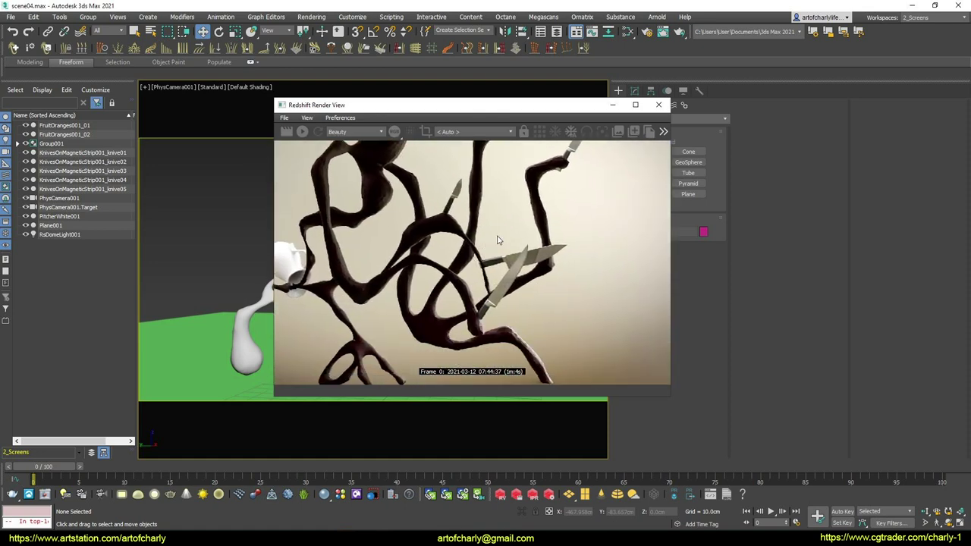
{"action": "scroll", "coordinate": [585, 281], "scroll_direction": "down", "scroll_amount": 2}
{"action": "scroll", "coordinate": [553, 305], "scroll_direction": "up", "scroll_amount": 2}
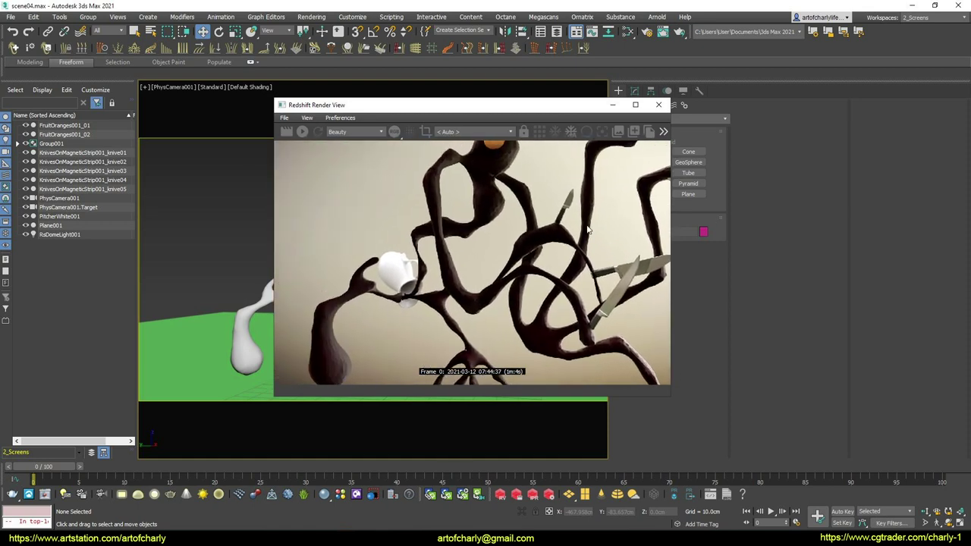
{"action": "scroll", "coordinate": [558, 240], "scroll_direction": "down", "scroll_amount": 2}
{"action": "scroll", "coordinate": [470, 216], "scroll_direction": "up", "scroll_amount": 4}
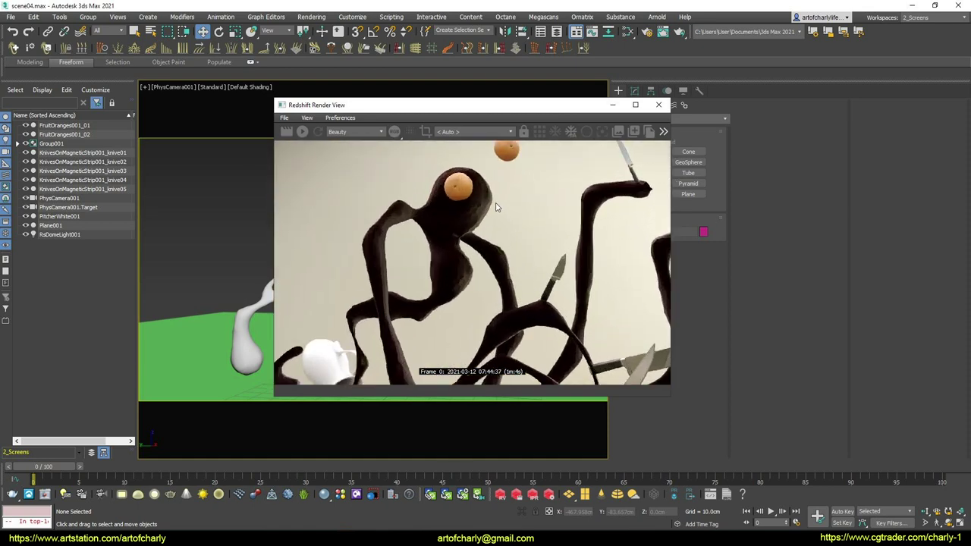
{"action": "scroll", "coordinate": [504, 236], "scroll_direction": "down", "scroll_amount": 4}
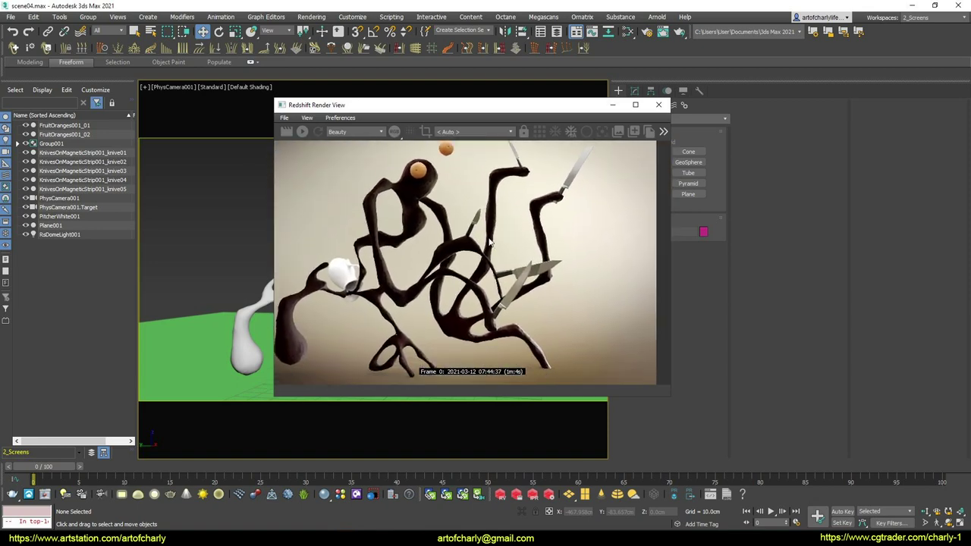
{"action": "scroll", "coordinate": [389, 319], "scroll_direction": "up", "scroll_amount": 5}
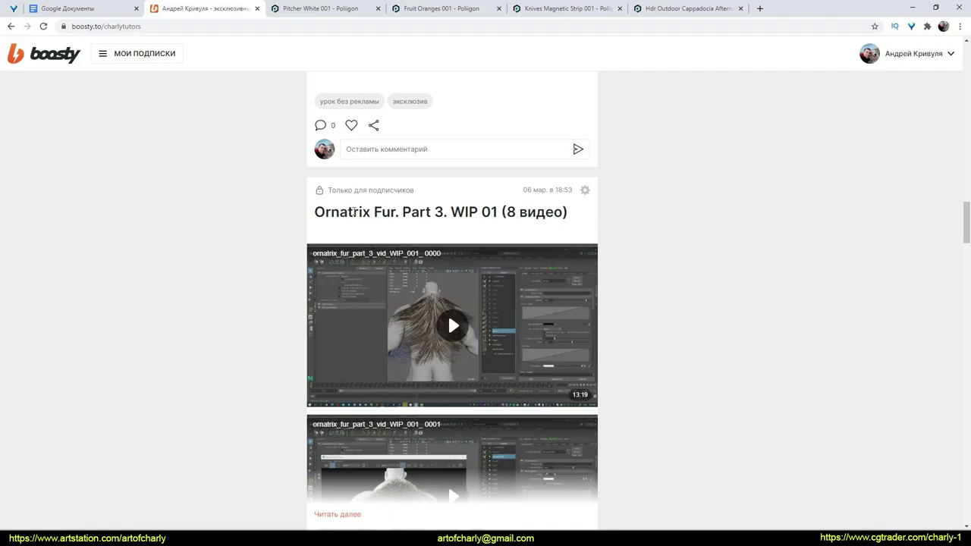
{"action": "left_click_drag", "start_coordinate": [314, 212], "coordinate": [452, 213]}
{"action": "left_click", "coordinate": [497, 207]}
{"action": "scroll", "coordinate": [583, 225], "scroll_direction": "down", "scroll_amount": 3}
{"action": "scroll", "coordinate": [409, 297], "scroll_direction": "up", "scroll_amount": 1}
{"action": "scroll", "coordinate": [446, 371], "scroll_direction": "up", "scroll_amount": 2}
{"action": "key", "text": "alt+Tab"}
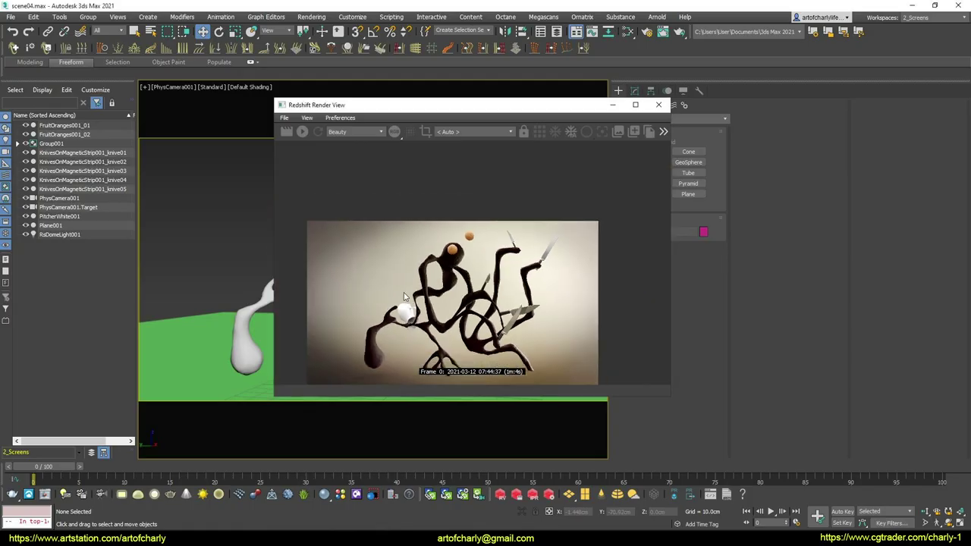
Step: Close the Redshift Render View window
{"action": "scroll", "coordinate": [444, 307], "scroll_direction": "up", "scroll_amount": 8}
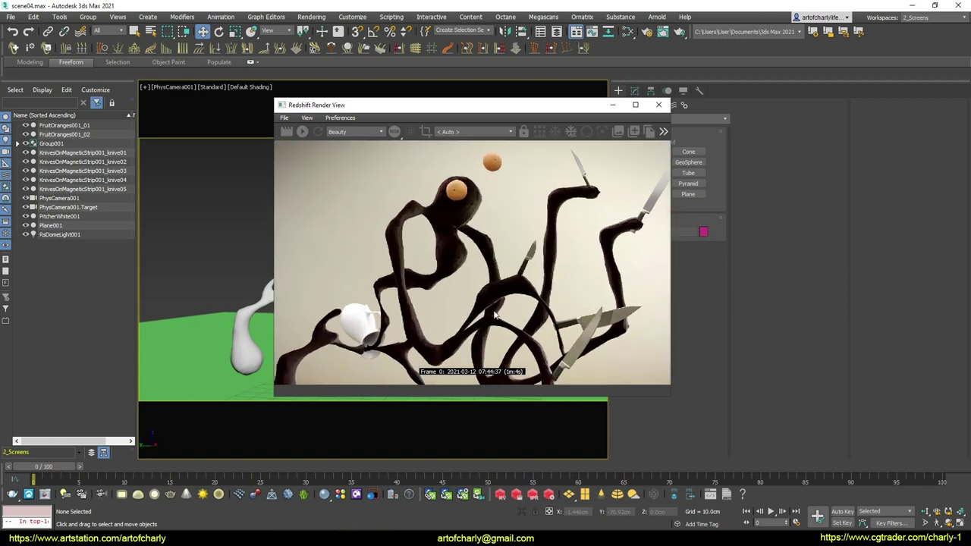
{"action": "scroll", "coordinate": [522, 304], "scroll_direction": "down", "scroll_amount": 8}
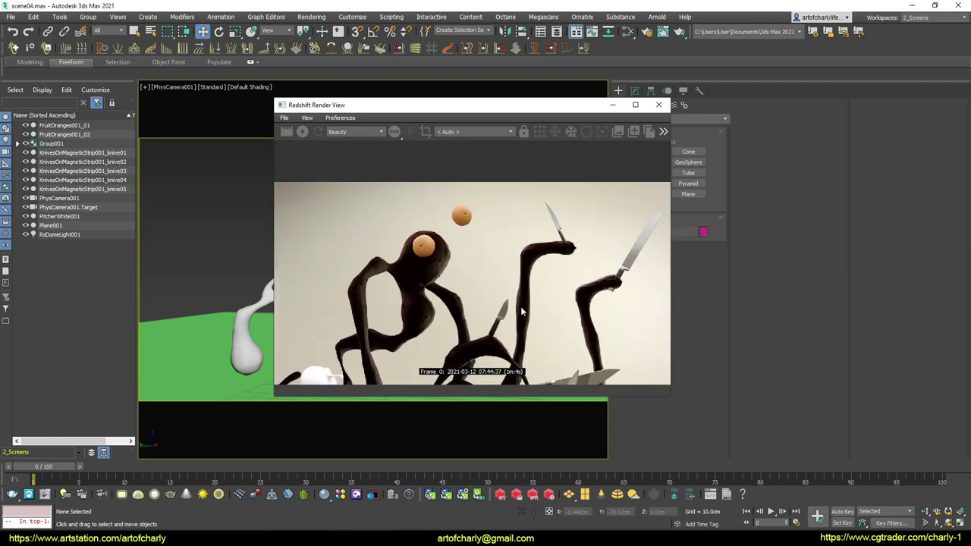
{"action": "key", "text": "Escape"}
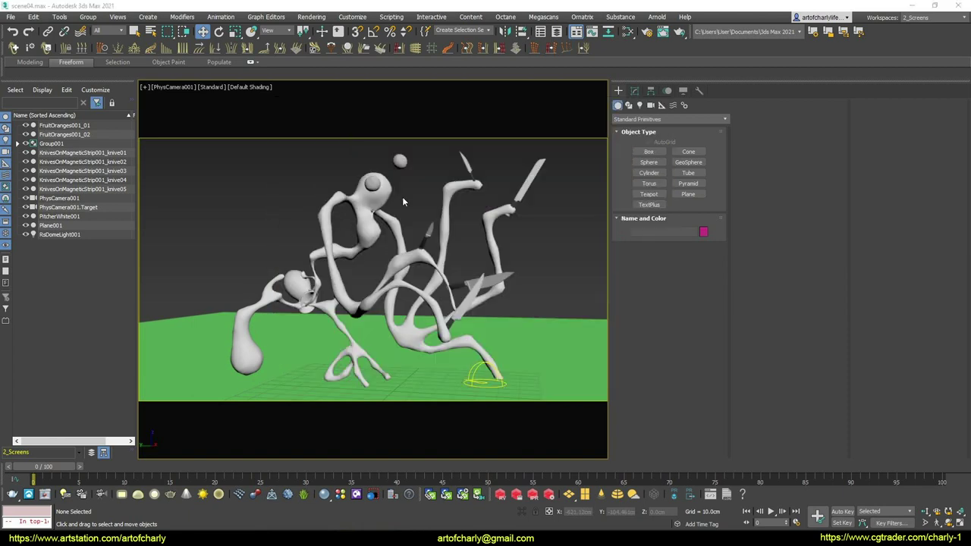
Step: Select PitcherWhite001, switch to Perspective, frame it and orbit around the sculpture
{"action": "left_click", "coordinate": [288, 282]}
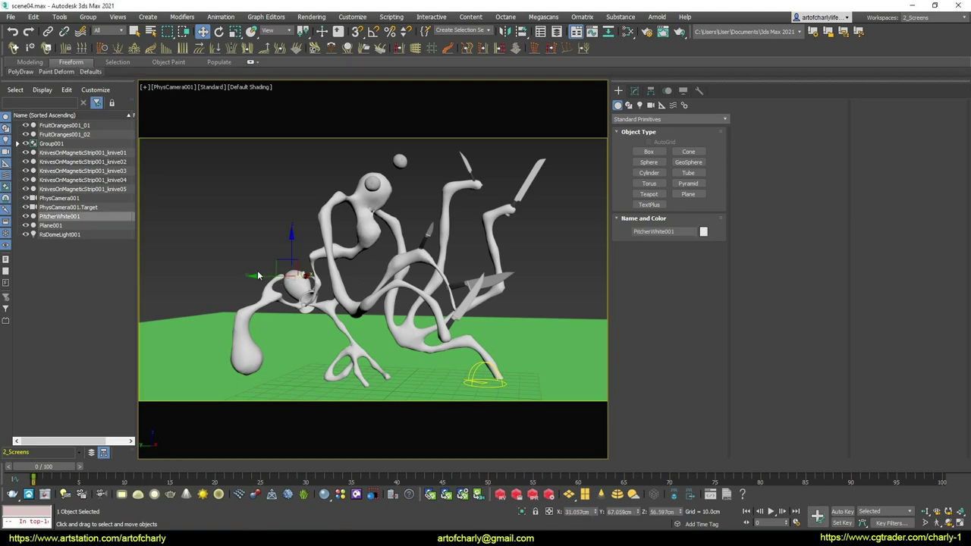
{"action": "key", "text": "p"}
{"action": "key", "text": "z"}
{"action": "scroll", "coordinate": [419, 299], "scroll_direction": "down", "scroll_amount": 6}
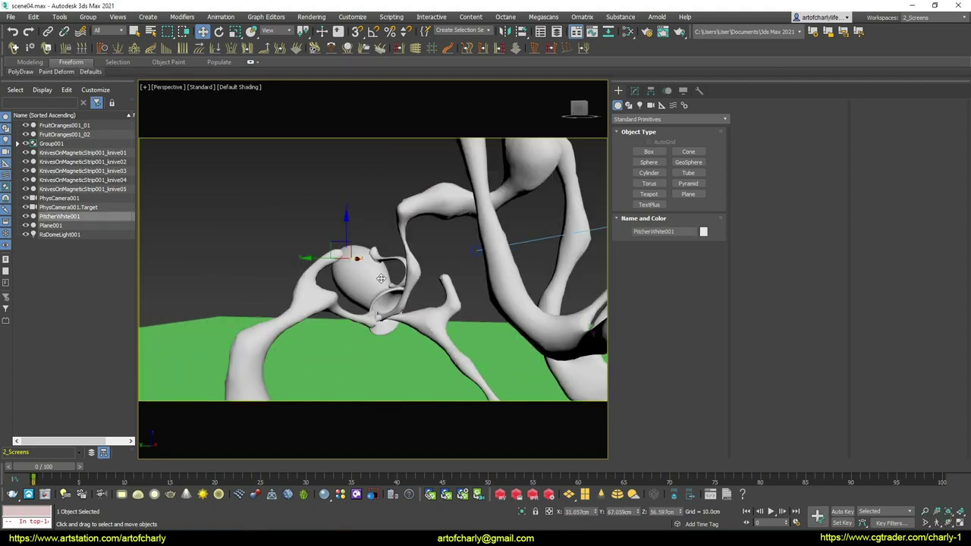
{"action": "mouse_move", "coordinate": [419, 299]}
{"action": "middle_mouse_down", "text": "alt"}
{"action": "mouse_move", "coordinate": [325, 243]}
{"action": "mouse_move", "coordinate": [347, 213]}
{"action": "mouse_move", "coordinate": [455, 262]}
{"action": "mouse_move", "coordinate": [425, 251]}
{"action": "mouse_move", "coordinate": [497, 245]}
{"action": "middle_mouse_up", "text": "alt"}
{"action": "scroll", "coordinate": [345, 265], "scroll_direction": "up", "scroll_amount": 5}
Step: Mark the Ornatrix article's Russian and English version links, then clear the marks
{"action": "mouse_move", "coordinate": [426, 283]}
{"action": "middle_mouse_down", "text": "alt"}
{"action": "mouse_move", "coordinate": [460, 291]}
{"action": "mouse_move", "coordinate": [392, 247]}
{"action": "mouse_move", "coordinate": [406, 252]}
{"action": "middle_mouse_up", "text": "alt"}
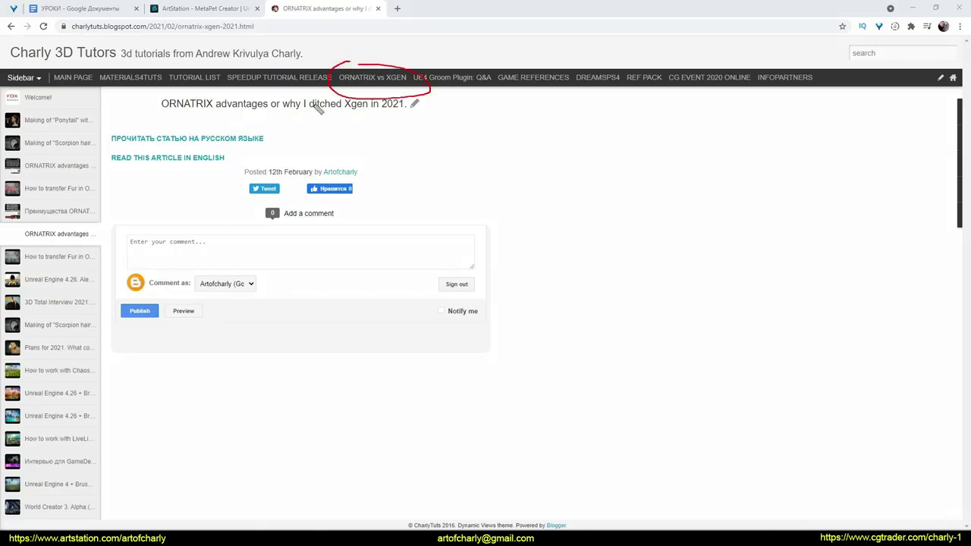
{"action": "left_click_drag", "start_coordinate": [264, 138], "coordinate": [104, 145]}
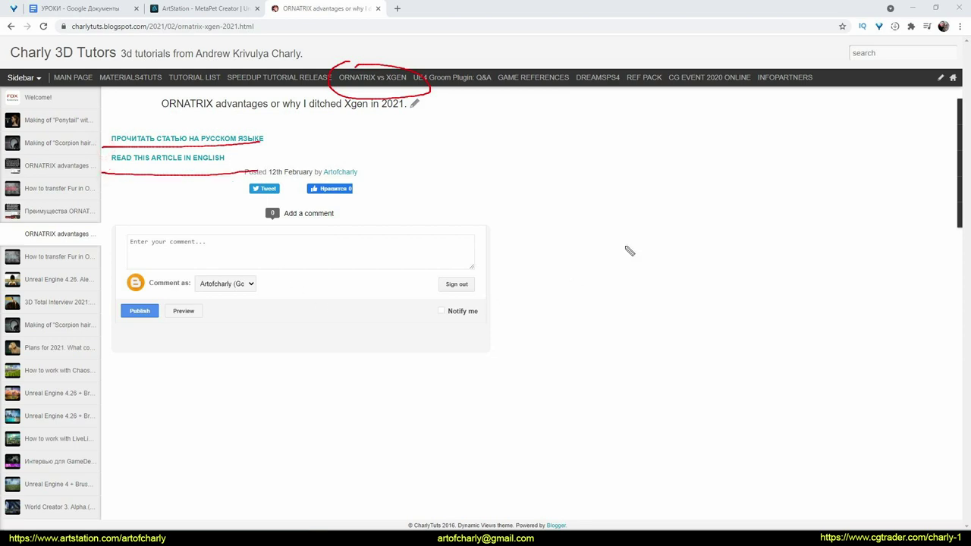
{"action": "key", "text": "Escape"}
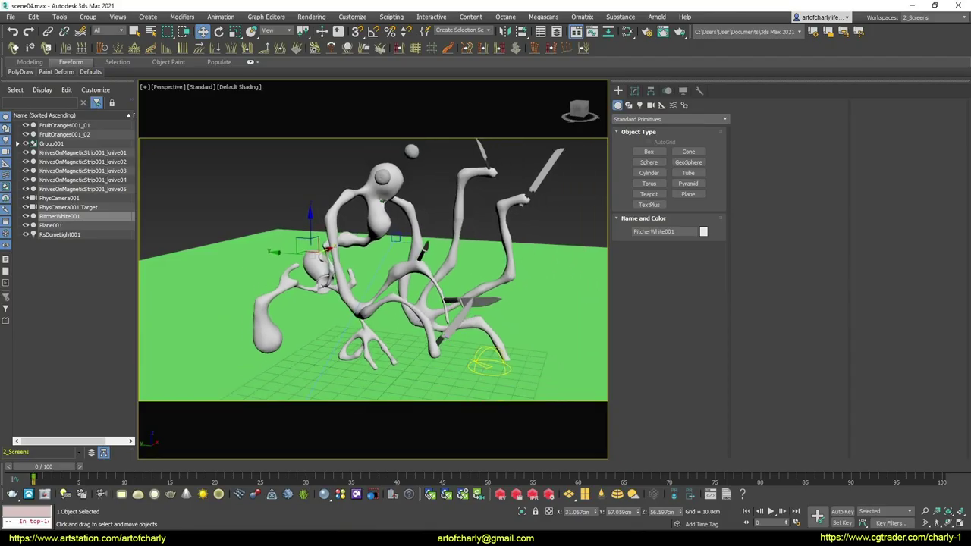
Step: Make the tendril group see-through and freeze it
{"action": "mouse_move", "coordinate": [372, 273]}
{"action": "middle_mouse_down", "text": "alt"}
{"action": "mouse_move", "coordinate": [341, 266]}
{"action": "mouse_move", "coordinate": [364, 267]}
{"action": "middle_mouse_up", "text": "alt"}
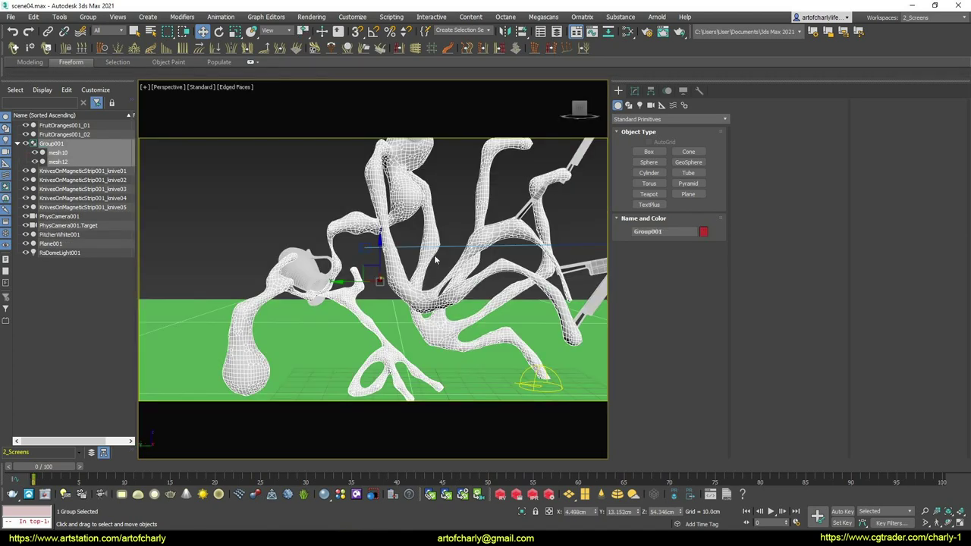
{"action": "key", "text": "F4"}
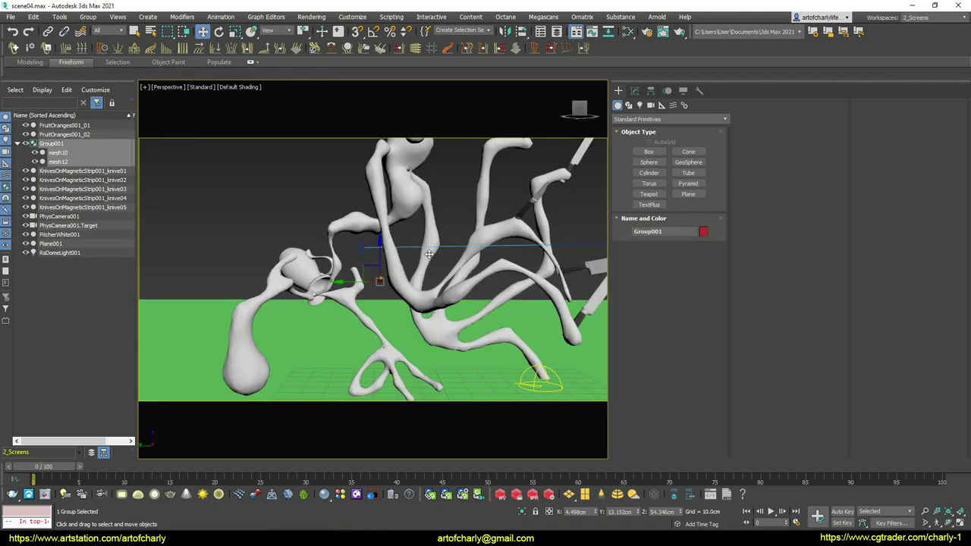
{"action": "key", "text": "alt+x"}
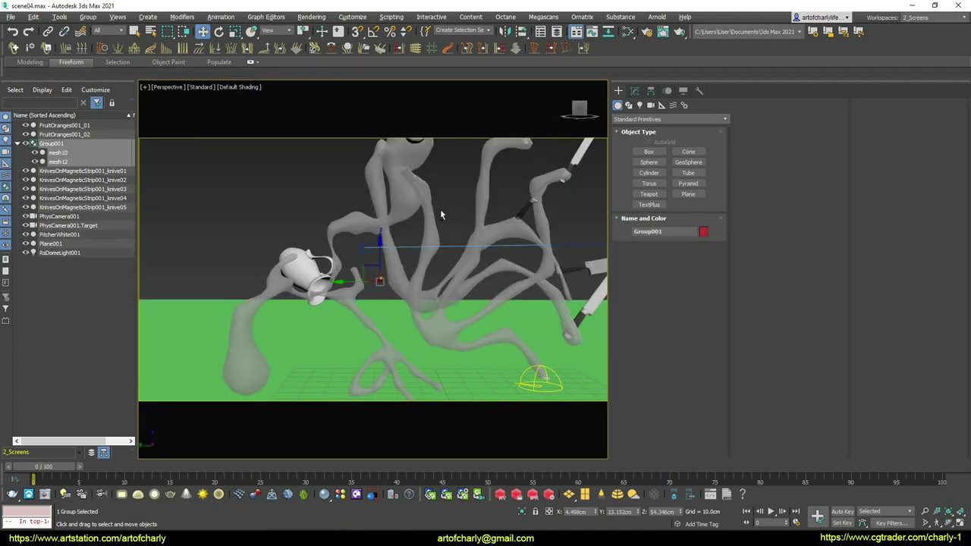
{"action": "middle_click_drag", "start_coordinate": [417, 229], "coordinate": [403, 184], "text": "alt"}
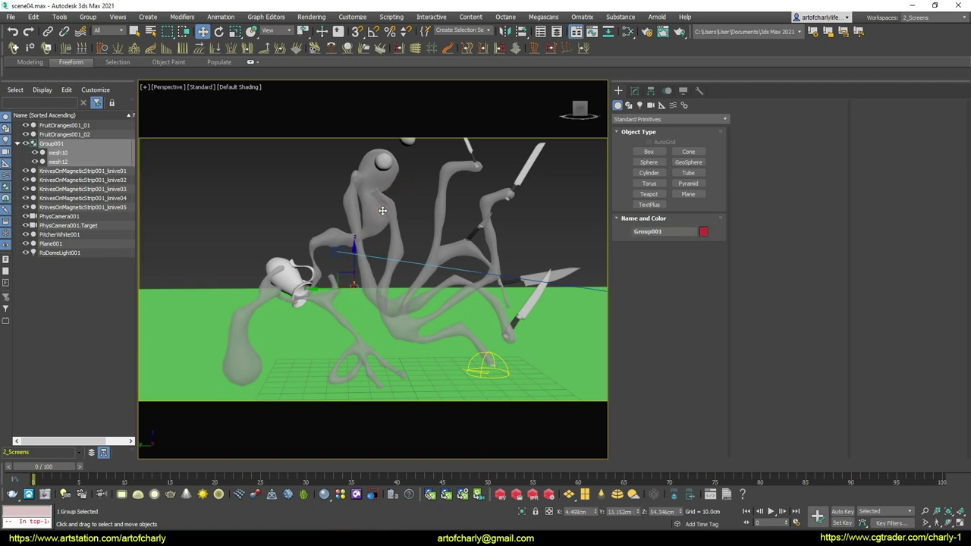
{"action": "right_click", "coordinate": [382, 210]}
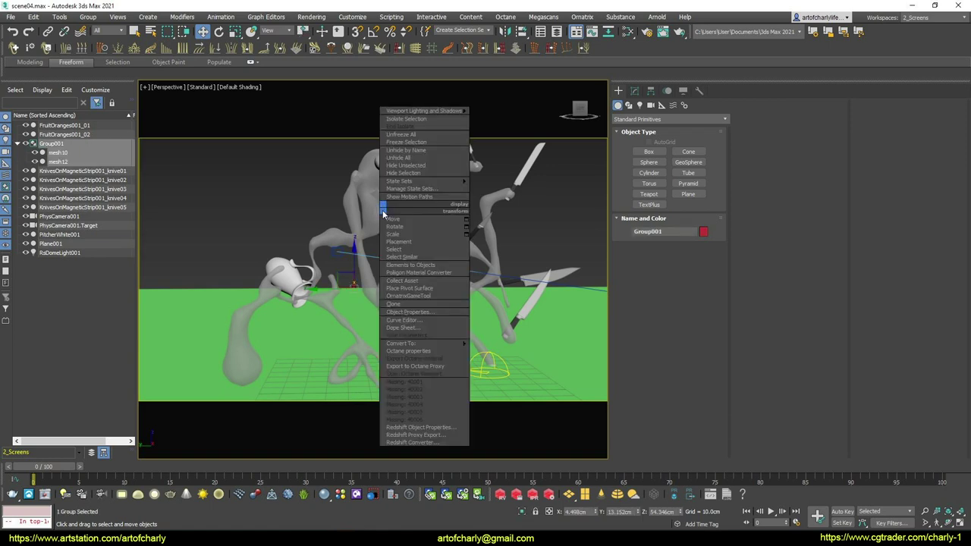
{"action": "left_click", "coordinate": [427, 143]}
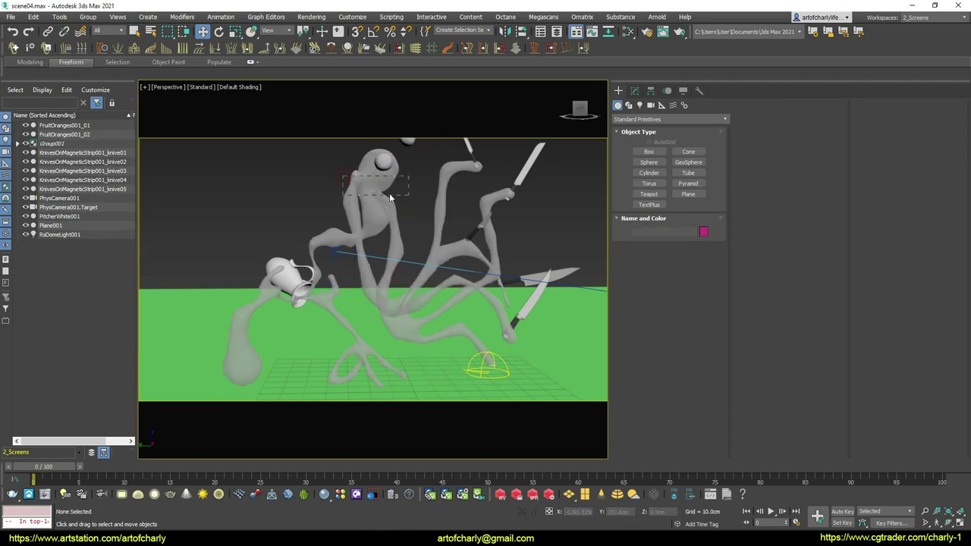
Step: Select the two oranges and five knives and freeze them
{"action": "mouse_move", "coordinate": [406, 201]}
{"action": "middle_mouse_down", "text": "alt"}
{"action": "mouse_move", "coordinate": [357, 185]}
{"action": "mouse_move", "coordinate": [393, 197]}
{"action": "middle_mouse_up", "text": "alt"}
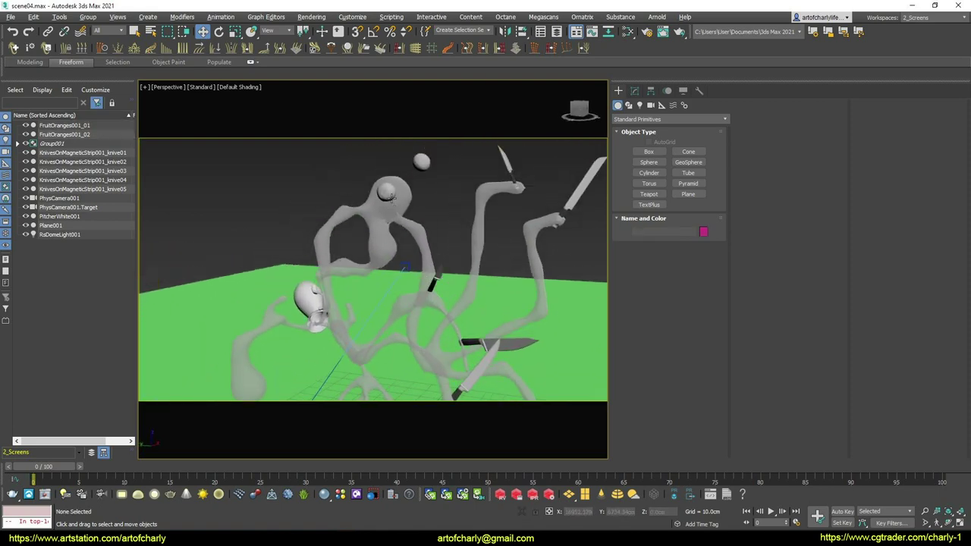
{"action": "left_click", "coordinate": [385, 191]}
{"action": "left_click", "coordinate": [419, 161], "text": "ctrl"}
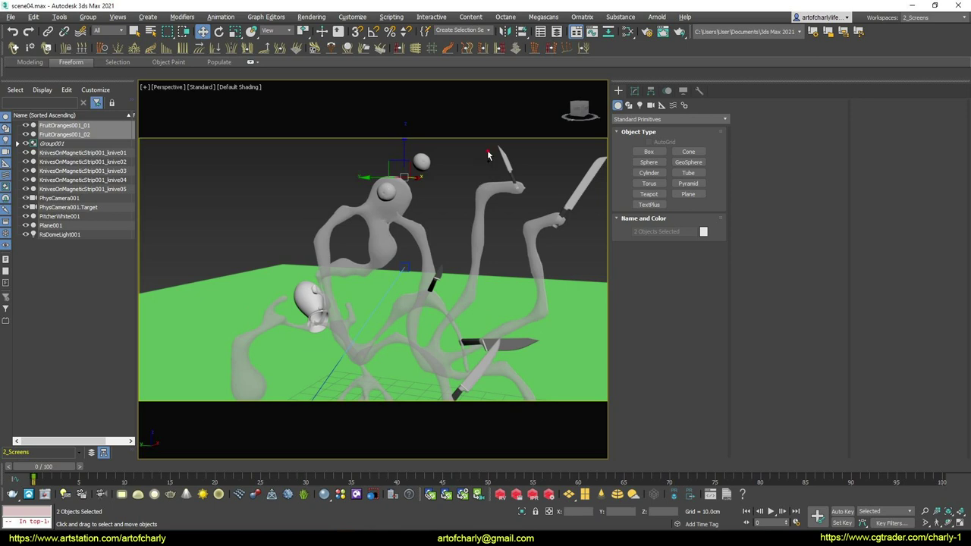
{"action": "left_click", "coordinate": [502, 163], "text": "ctrl"}
{"action": "left_click", "coordinate": [581, 190], "text": "ctrl"}
{"action": "key", "text": "F4"}
{"action": "middle_click_drag", "start_coordinate": [515, 207], "coordinate": [453, 240]}
{"action": "left_click", "coordinate": [449, 246], "text": "ctrl"}
{"action": "left_click", "coordinate": [516, 319], "text": "ctrl"}
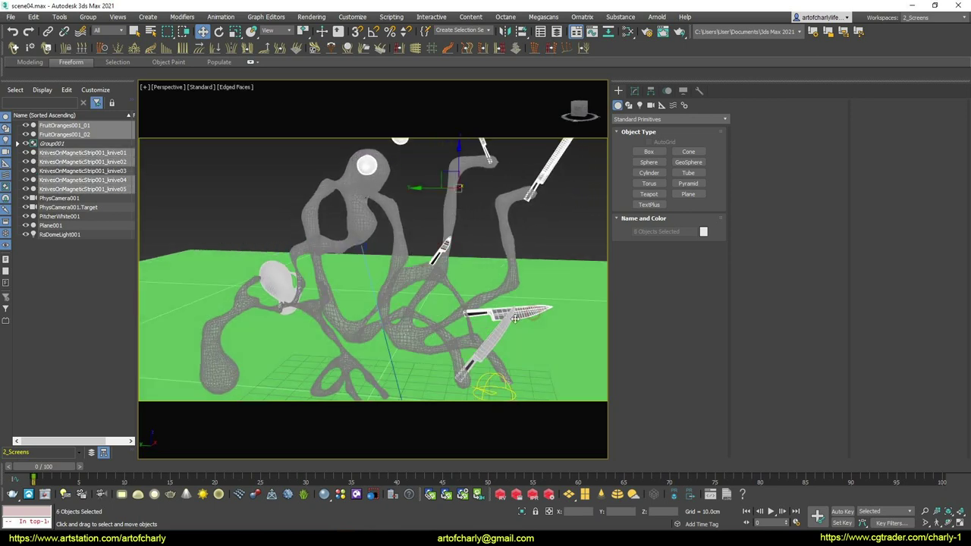
{"action": "left_click", "coordinate": [494, 332], "text": "ctrl"}
{"action": "right_click", "coordinate": [438, 253]}
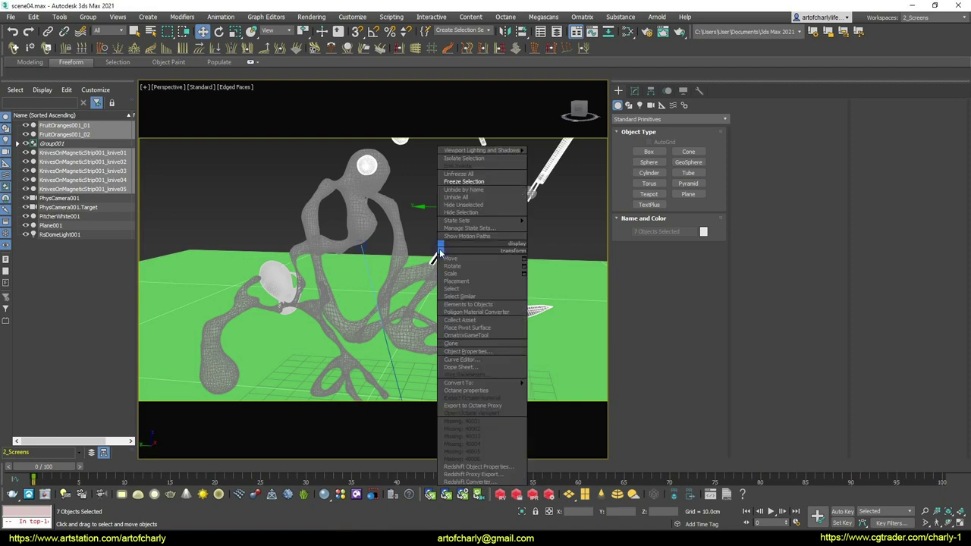
{"action": "left_click", "coordinate": [470, 184]}
Step: Switch the viewport to plain Default Shading and reframe the scene
{"action": "scroll", "coordinate": [413, 187], "scroll_direction": "down", "scroll_amount": 5}
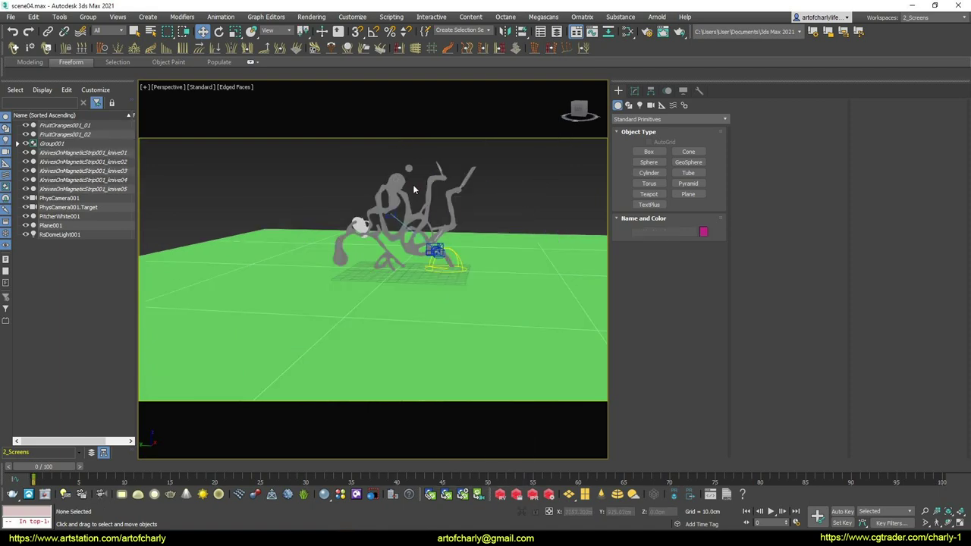
{"action": "key", "text": "F4"}
{"action": "scroll", "coordinate": [439, 193], "scroll_direction": "up", "scroll_amount": 4}
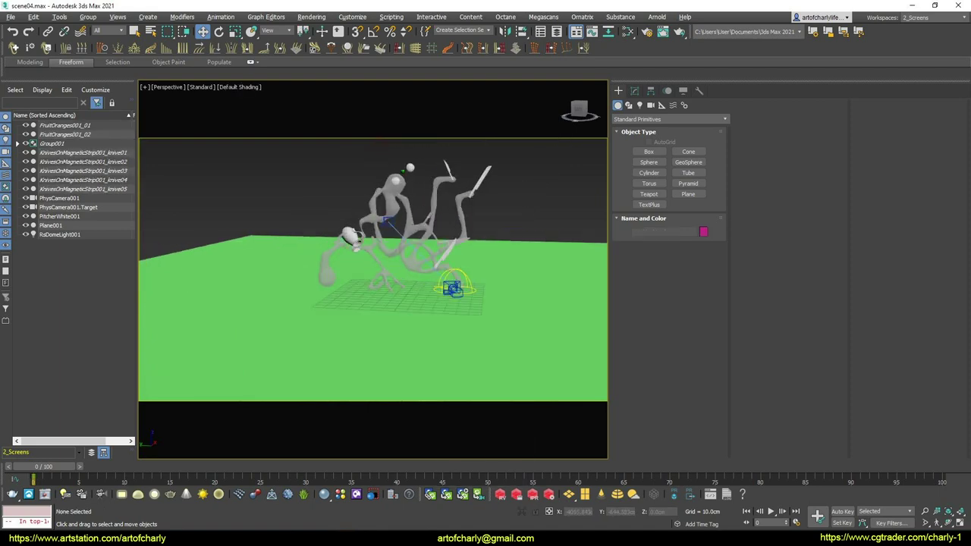
{"action": "mouse_move", "coordinate": [425, 194]}
{"action": "middle_mouse_down"}
{"action": "mouse_move", "coordinate": [382, 193]}
{"action": "mouse_move", "coordinate": [442, 162]}
{"action": "mouse_move", "coordinate": [455, 205]}
{"action": "mouse_move", "coordinate": [505, 221]}
{"action": "mouse_move", "coordinate": [399, 213]}
{"action": "mouse_move", "coordinate": [352, 193]}
{"action": "mouse_move", "coordinate": [326, 228]}
{"action": "mouse_move", "coordinate": [334, 220]}
{"action": "middle_mouse_up"}
{"action": "scroll", "coordinate": [423, 174], "scroll_direction": "up", "scroll_amount": 5}
Step: Select the white pitcher's inner rim and interior polygons in Polygon mode
{"action": "left_click", "coordinate": [424, 169]}
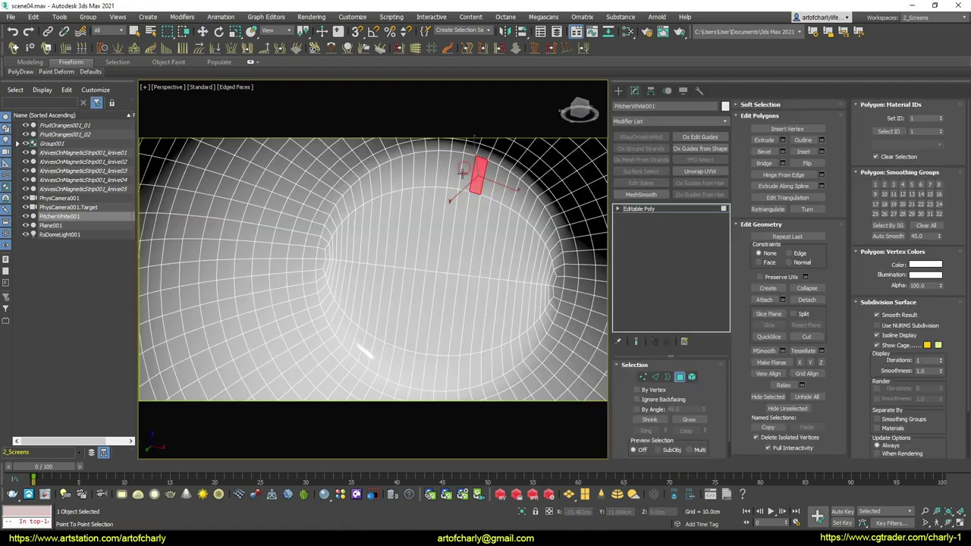
{"action": "left_click", "coordinate": [404, 182], "text": "ctrl"}
{"action": "mouse_move", "coordinate": [404, 182]}
{"action": "left_mouse_down", "text": "ctrl"}
{"action": "mouse_move", "coordinate": [356, 203]}
{"action": "mouse_move", "coordinate": [318, 254]}
{"action": "mouse_move", "coordinate": [320, 287]}
{"action": "mouse_move", "coordinate": [355, 340]}
{"action": "mouse_move", "coordinate": [444, 362]}
{"action": "mouse_move", "coordinate": [377, 346]}
{"action": "mouse_move", "coordinate": [427, 364]}
{"action": "mouse_move", "coordinate": [471, 364]}
{"action": "mouse_move", "coordinate": [532, 341]}
{"action": "mouse_move", "coordinate": [552, 319]}
{"action": "mouse_move", "coordinate": [561, 292]}
{"action": "left_mouse_up", "text": "ctrl"}
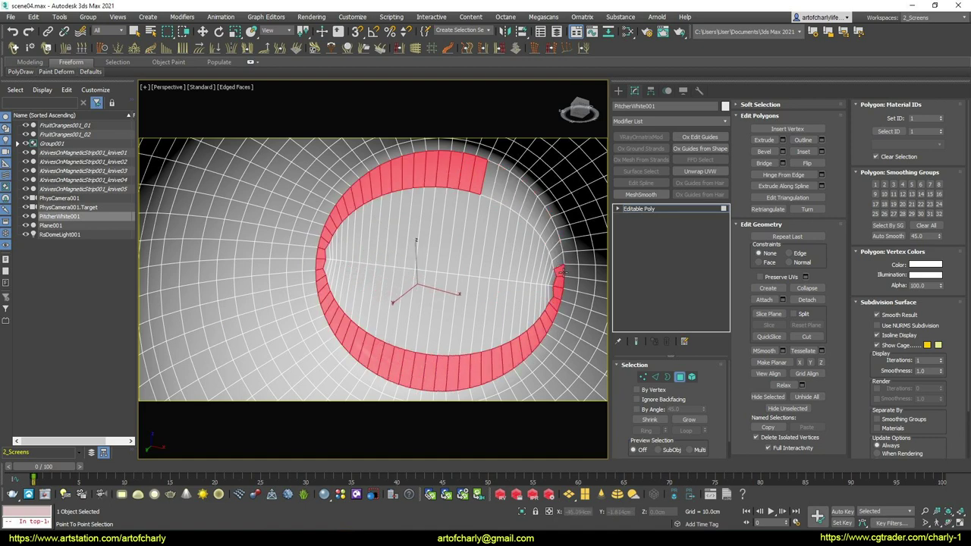
{"action": "mouse_move", "coordinate": [556, 245]}
{"action": "left_mouse_down", "text": "ctrl"}
{"action": "mouse_move", "coordinate": [541, 211]}
{"action": "mouse_move", "coordinate": [495, 181]}
{"action": "left_mouse_up", "text": "ctrl"}
{"action": "key", "text": "w"}
{"action": "scroll", "coordinate": [307, 231], "scroll_direction": "up", "scroll_amount": 3}
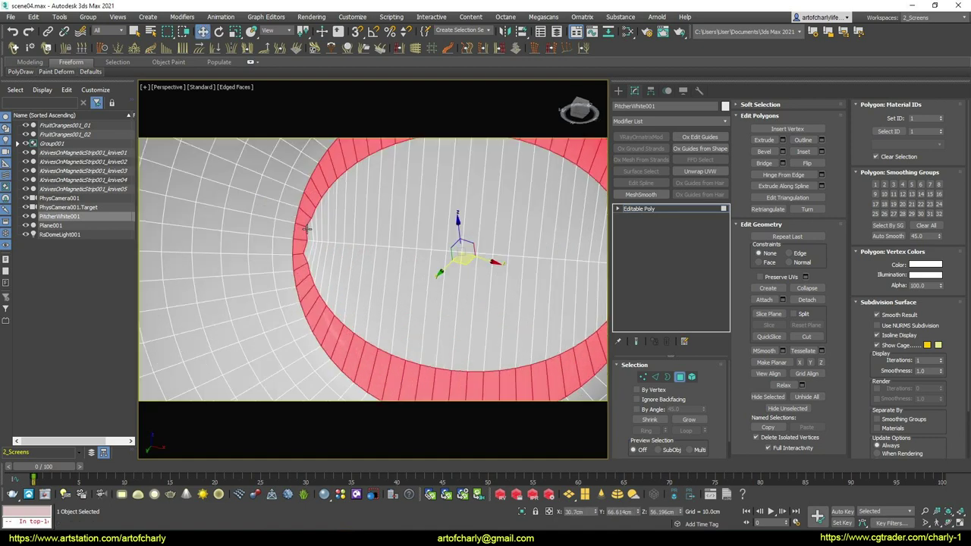
{"action": "mouse_move", "coordinate": [318, 225]}
{"action": "left_mouse_down", "text": "ctrl"}
{"action": "mouse_move", "coordinate": [536, 224]}
{"action": "mouse_move", "coordinate": [311, 225]}
{"action": "left_mouse_up", "text": "ctrl"}
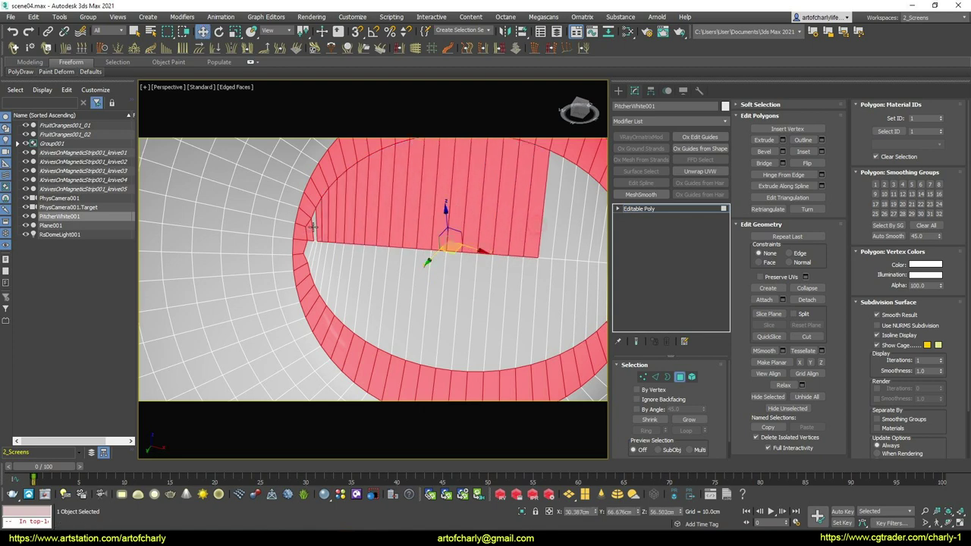
{"action": "middle_click_drag", "start_coordinate": [312, 225], "coordinate": [428, 235]}
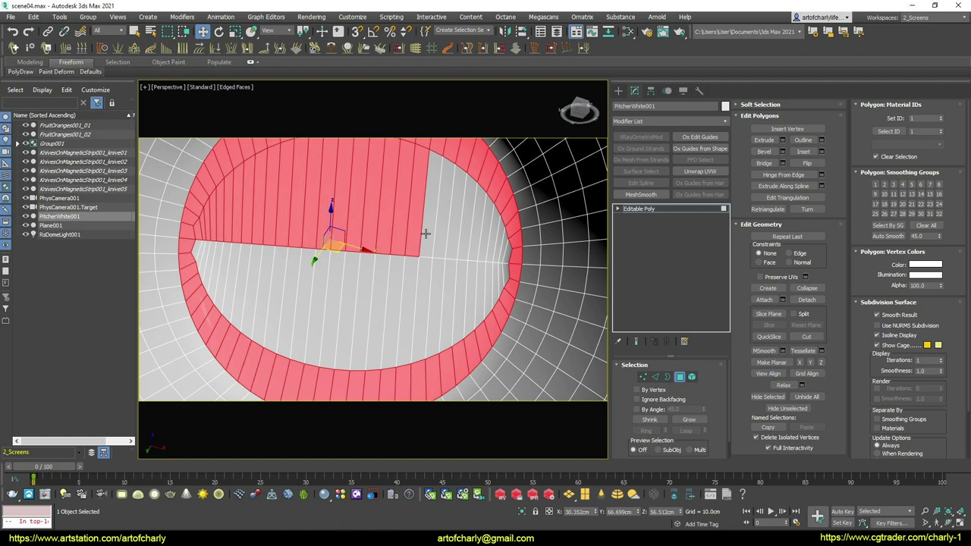
{"action": "left_click", "coordinate": [426, 233], "text": "ctrl"}
{"action": "mouse_move", "coordinate": [441, 234]}
{"action": "left_mouse_down", "text": "ctrl"}
{"action": "mouse_move", "coordinate": [507, 253]}
{"action": "mouse_move", "coordinate": [497, 276]}
{"action": "mouse_move", "coordinate": [330, 286]}
{"action": "mouse_move", "coordinate": [236, 272]}
{"action": "mouse_move", "coordinate": [198, 248]}
{"action": "left_mouse_up", "text": "ctrl"}
{"action": "key", "text": "w"}
{"action": "key", "text": "z"}
Step: Detach the selected faces as a clone named grow_object
{"action": "left_click", "coordinate": [819, 305]}
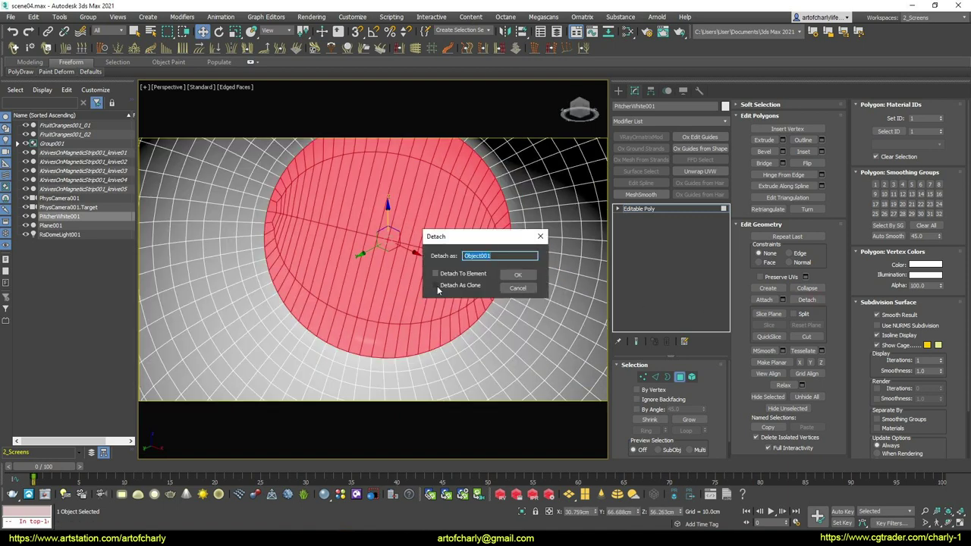
{"action": "type", "text": "grow_object"}
{"action": "key", "text": "Return"}
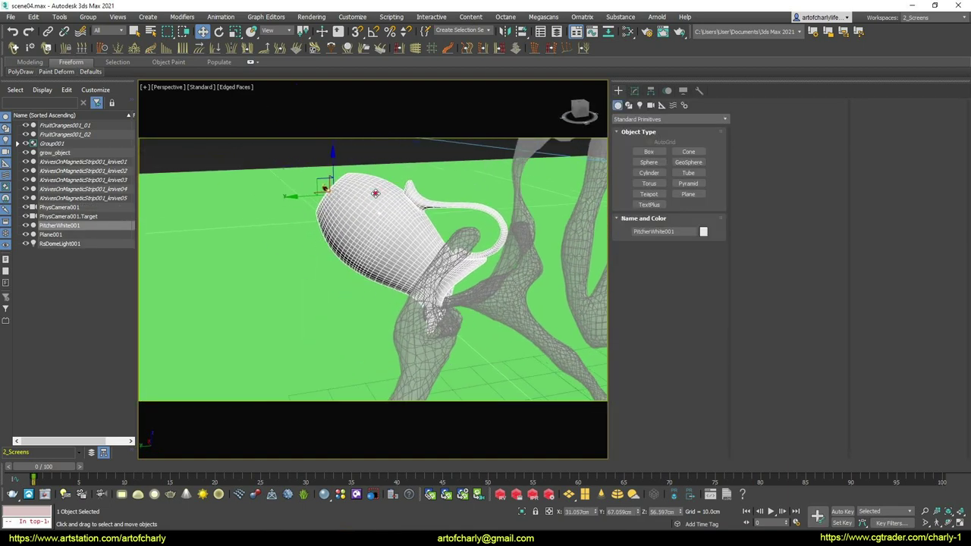
Step: Freeze the white pitcher and set grow_object's reference coordinate system to Local
{"action": "right_click", "coordinate": [375, 193]}
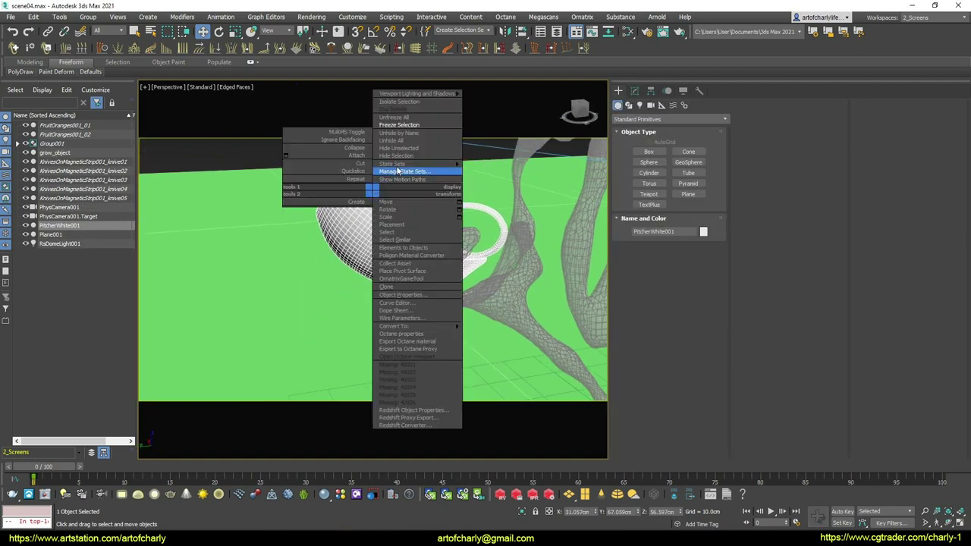
{"action": "left_click", "coordinate": [418, 127]}
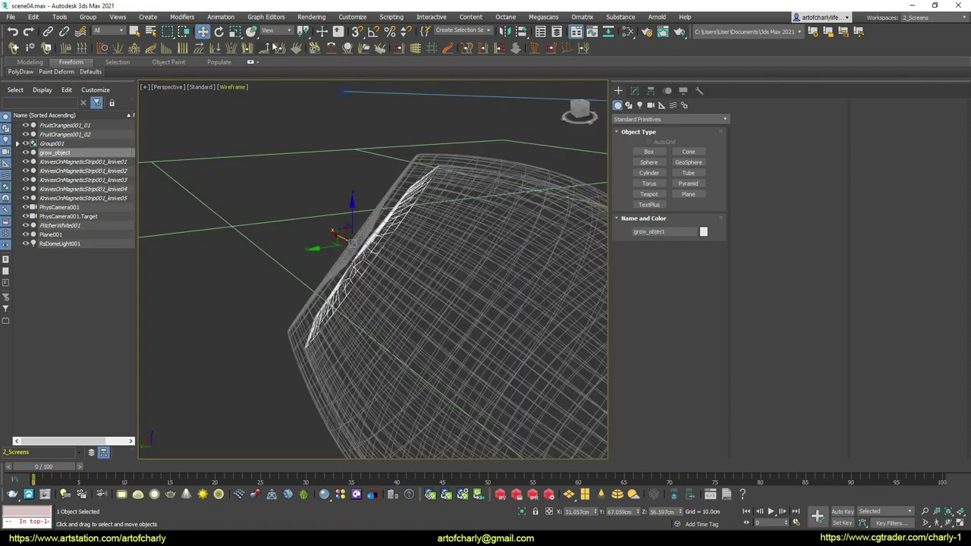
{"action": "left_click", "coordinate": [280, 31]}
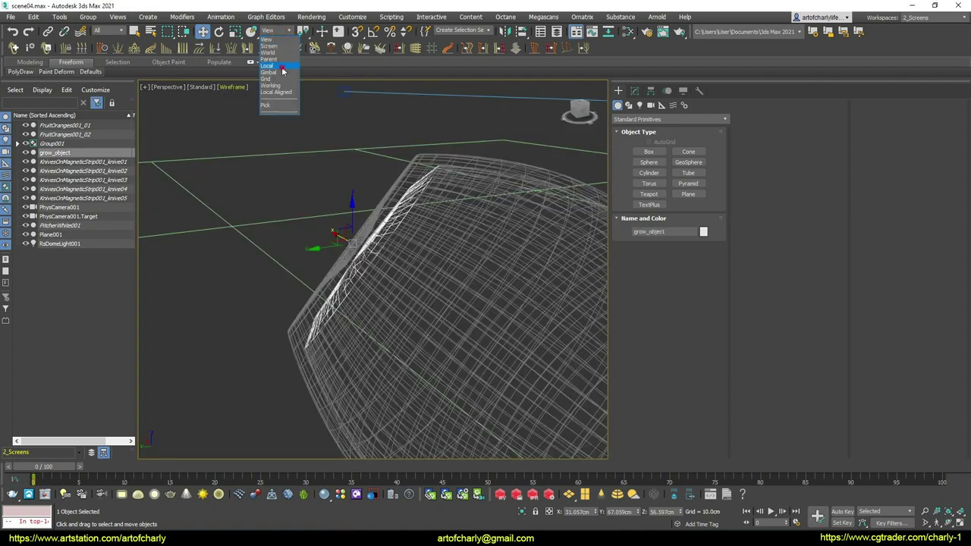
{"action": "left_click", "coordinate": [267, 66]}
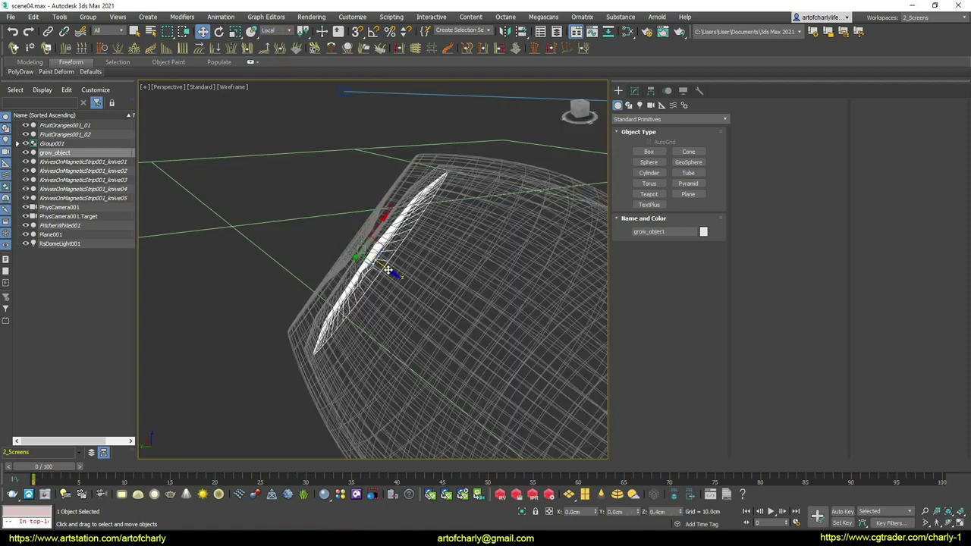
{"action": "middle_click_drag", "start_coordinate": [397, 277], "coordinate": [458, 292], "text": "alt"}
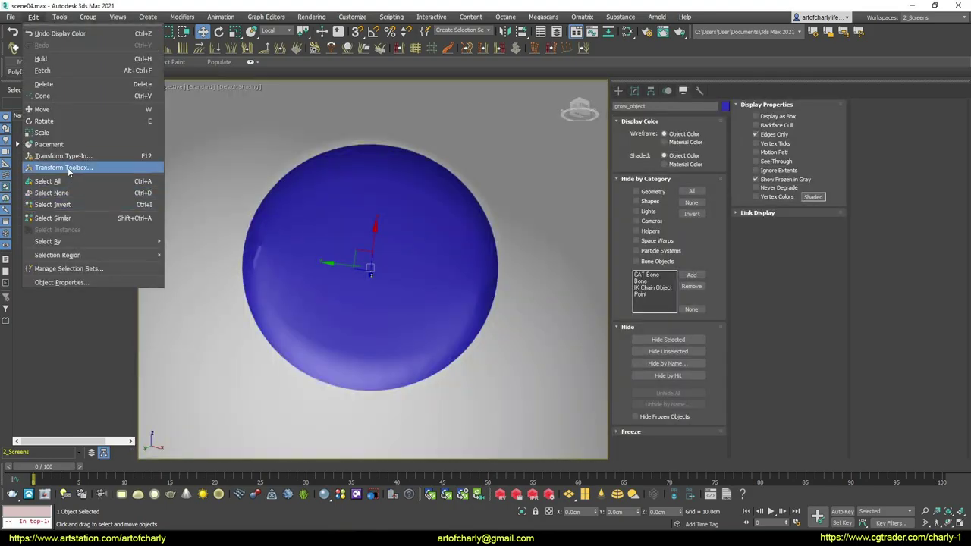
{"action": "left_click", "coordinate": [68, 170]}
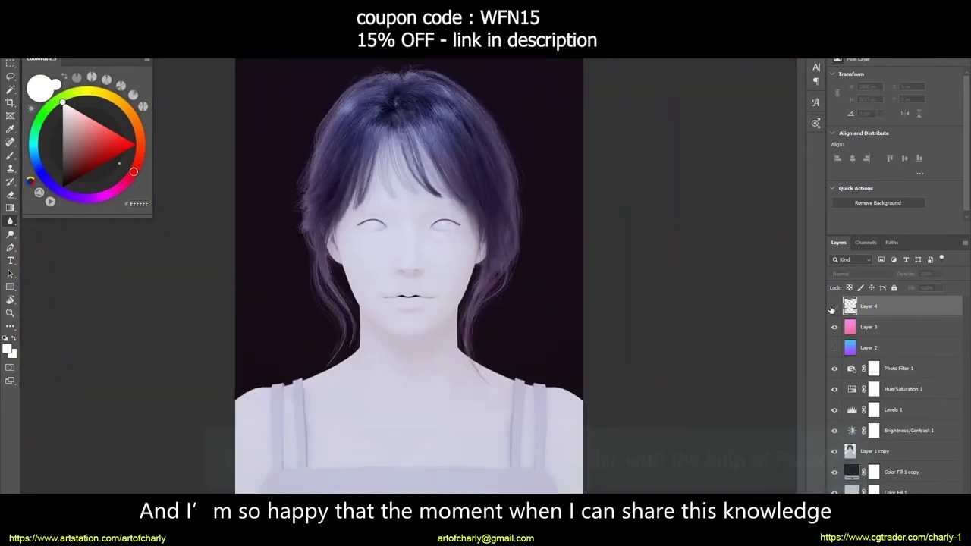
Step: Paint lighter shading over the dark hair's bangs and crown with a soft brush
{"action": "mouse_move", "coordinate": [368, 213]}
{"action": "left_mouse_down"}
{"action": "mouse_move", "coordinate": [453, 193]}
{"action": "mouse_move", "coordinate": [347, 119]}
{"action": "left_mouse_up"}
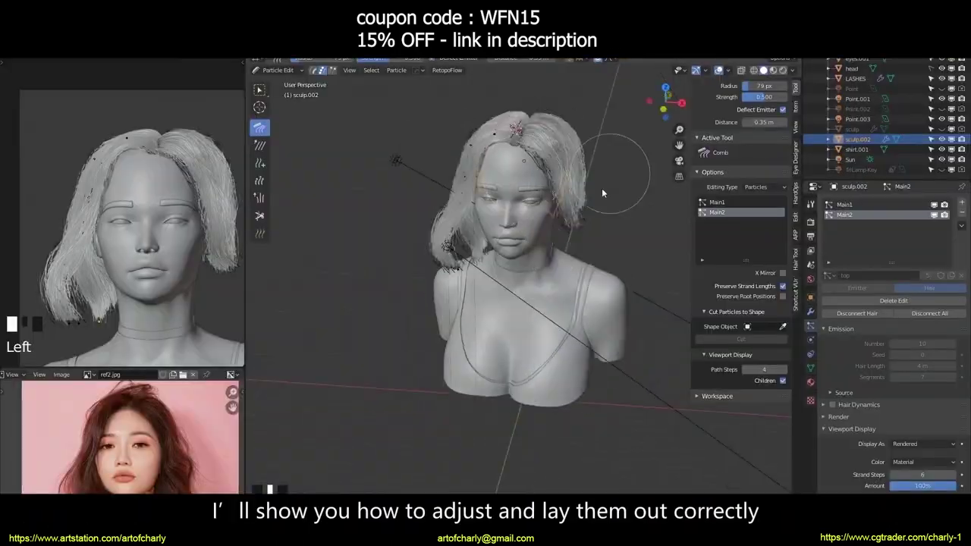
Step: Comb the hair strands beside the face and reshape the particle Clump curve
{"action": "key", "text": "Left"}
{"action": "key", "text": "Left"}
{"action": "key", "text": "Left"}
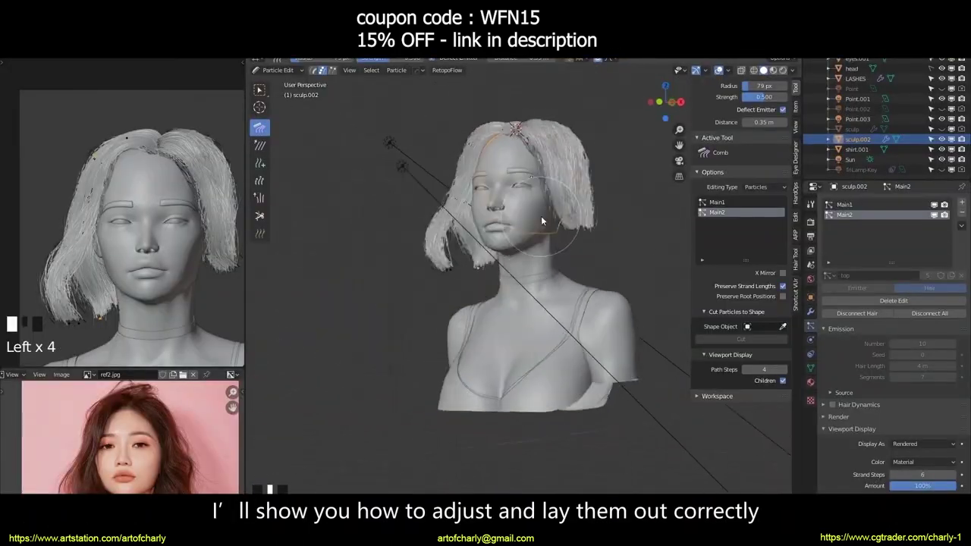
{"action": "key", "text": "Right"}
{"action": "key", "text": "ctrl+z"}
{"action": "key", "text": "Left"}
{"action": "key", "text": "Left"}
{"action": "key", "text": "Left"}
{"action": "key", "text": "Left"}
{"action": "key", "text": "Left"}
{"action": "key", "text": "Left"}
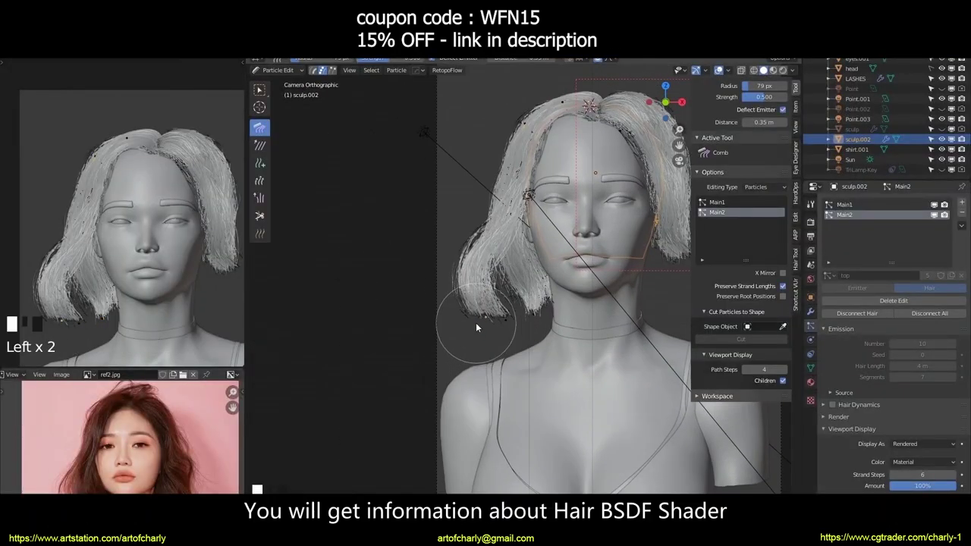
{"action": "key", "text": "Left"}
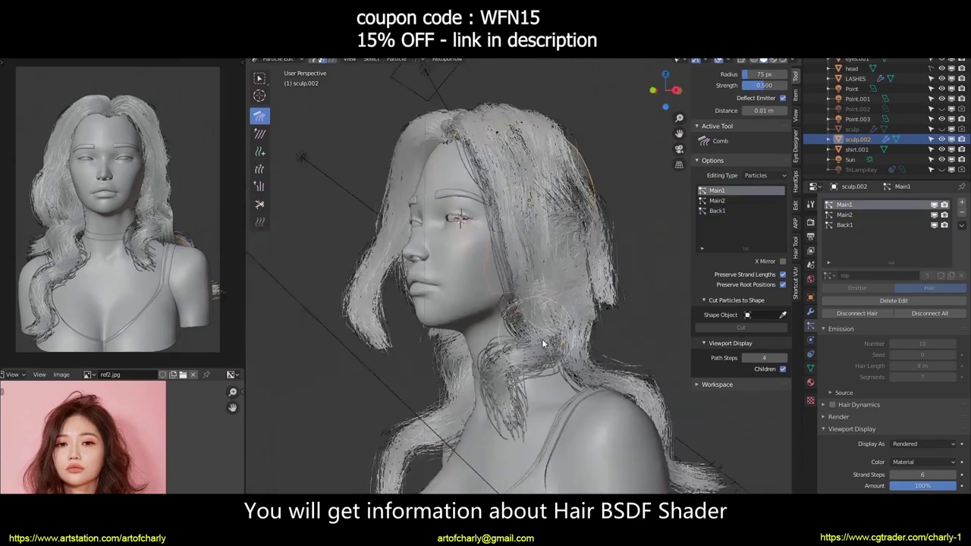
{"action": "key", "text": "Left"}
{"action": "key", "text": "Left"}
{"action": "key", "text": "Left"}
{"action": "key", "text": "Left"}
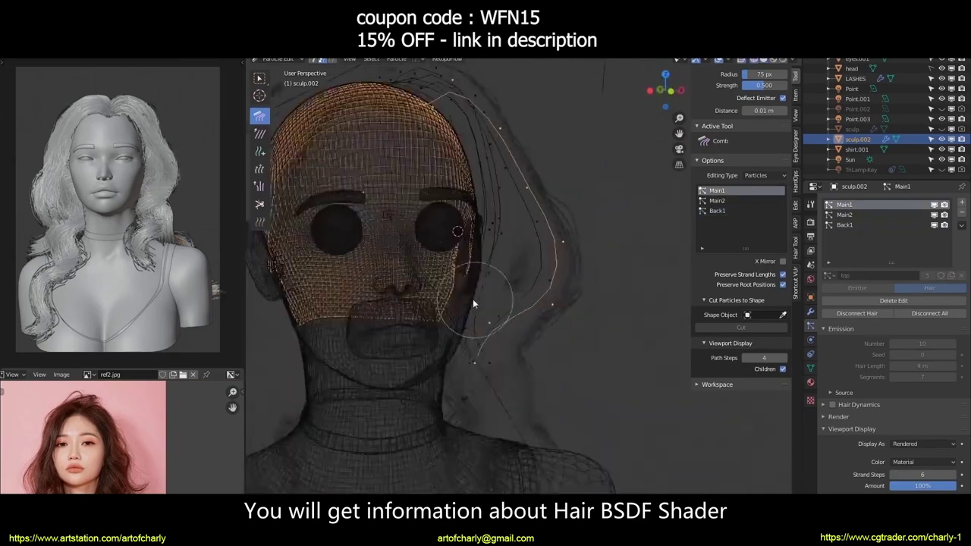
{"action": "key", "text": "KP_0"}
{"action": "key", "text": "Left"}
{"action": "key", "text": "Left"}
{"action": "key", "text": "Left"}
{"action": "key", "text": "Left"}
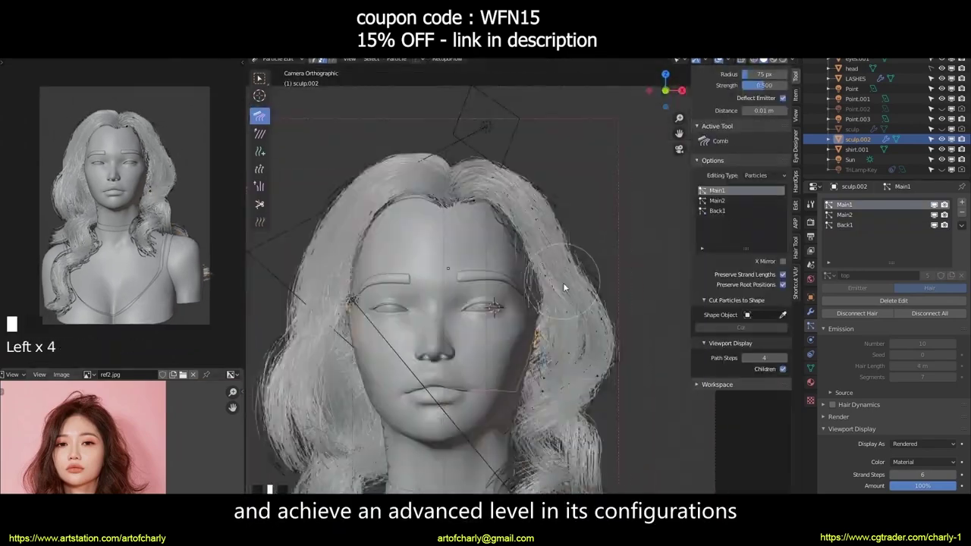
{"action": "key", "text": "Left"}
{"action": "key", "text": "KP_0"}
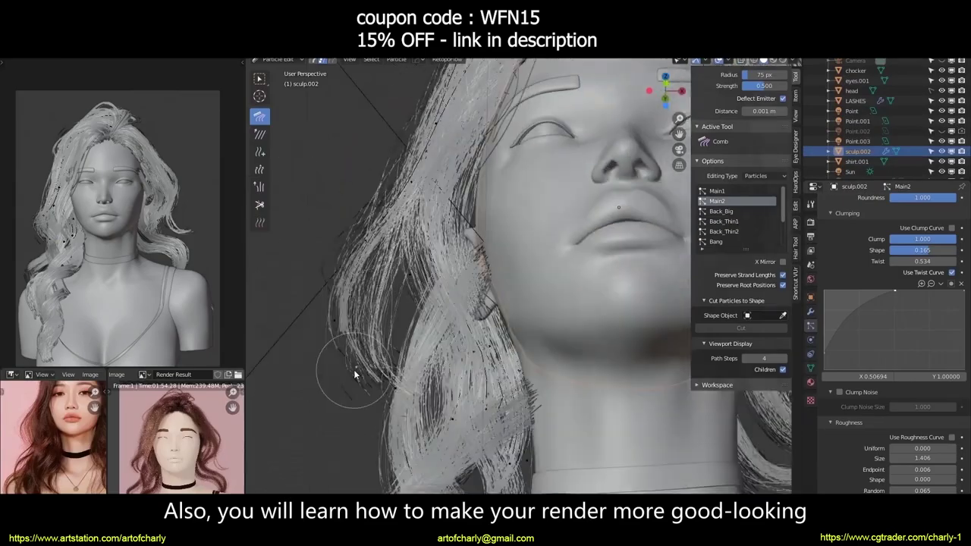
{"action": "left_click_drag", "start_coordinate": [354, 374], "coordinate": [406, 395]}
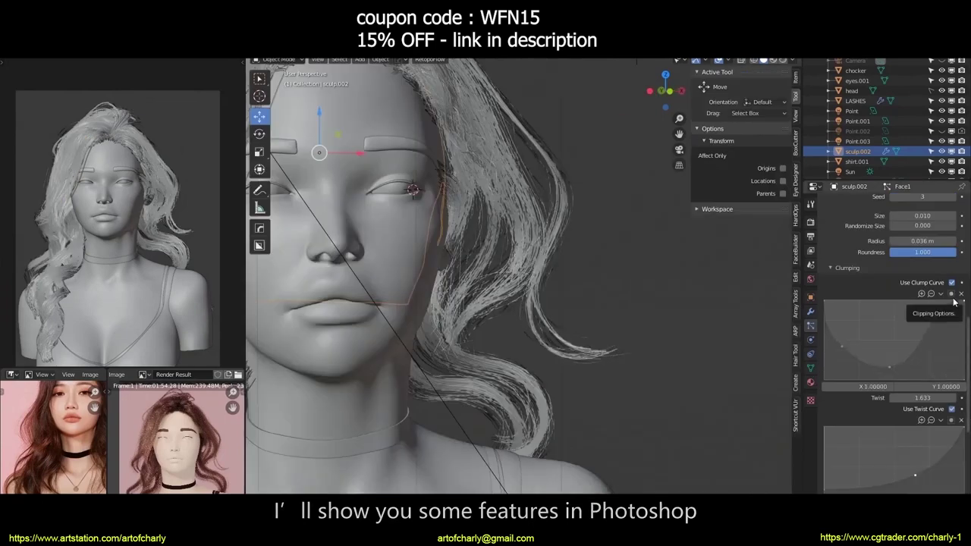
{"action": "left_click_drag", "start_coordinate": [903, 455], "coordinate": [895, 489]}
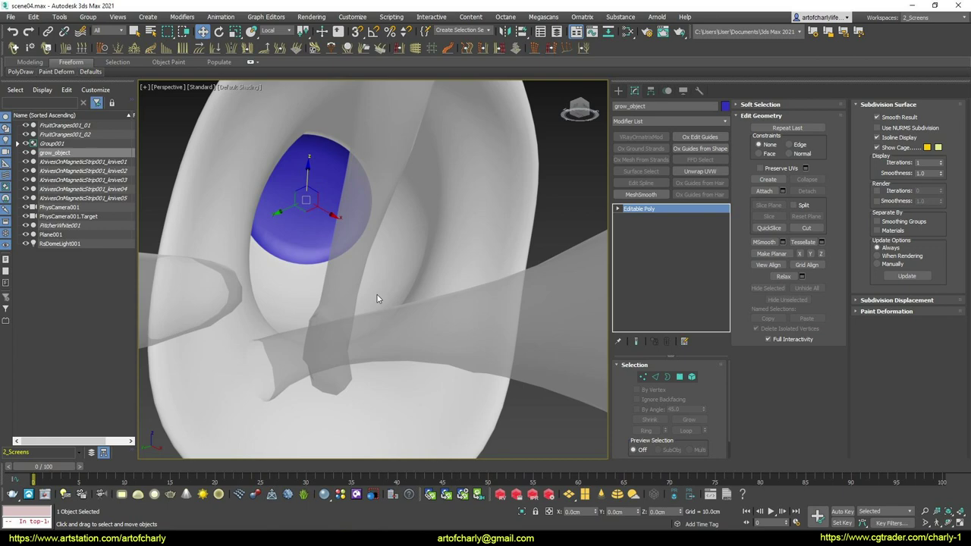
Step: Copy grow_object as 'hair' and give it an Ox Edit Guides modifier
{"action": "key", "text": "ctrl+v"}
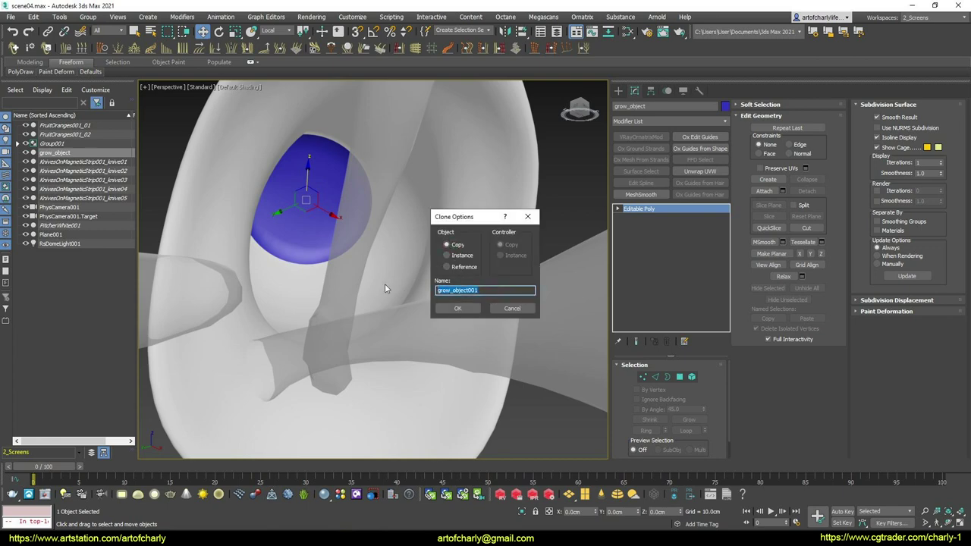
{"action": "type", "text": "hair"}
{"action": "key", "text": "Return"}
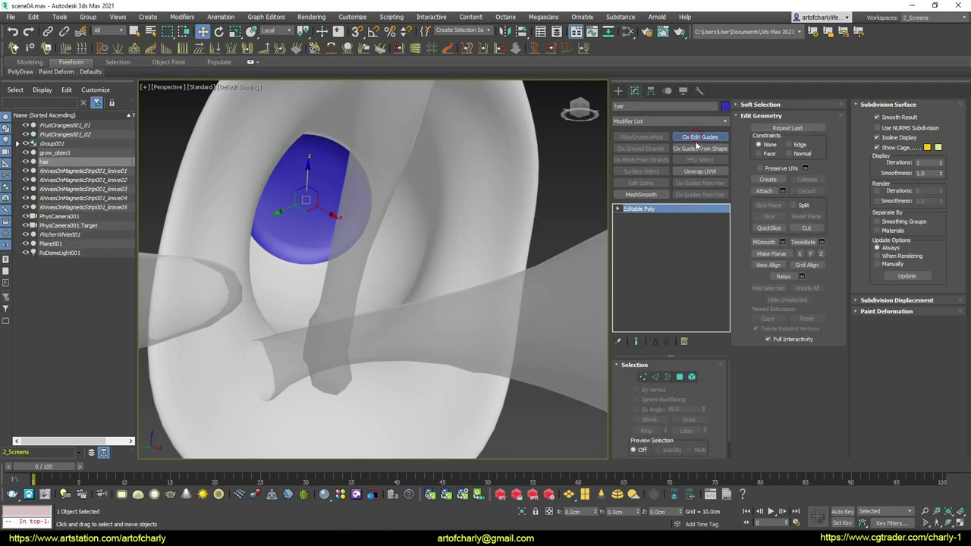
{"action": "left_click", "coordinate": [699, 137]}
{"action": "middle_click_drag", "start_coordinate": [296, 198], "coordinate": [289, 196], "text": "alt"}
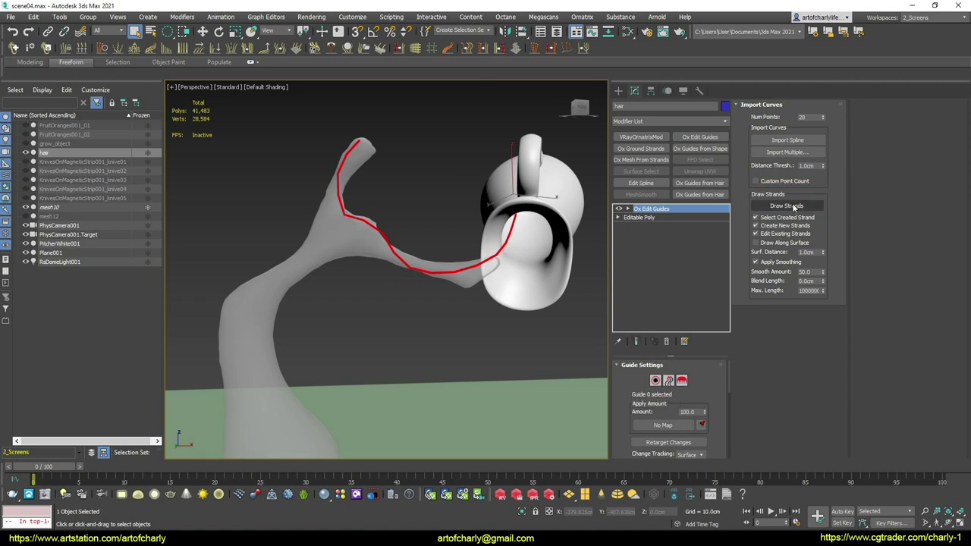
Step: Turn the hair guide strands into a mesh with Ox Mesh From Strands and inspect the result
{"action": "mouse_move", "coordinate": [413, 275]}
{"action": "middle_mouse_down", "text": "alt"}
{"action": "mouse_move", "coordinate": [440, 217]}
{"action": "mouse_move", "coordinate": [450, 219]}
{"action": "middle_mouse_up", "text": "alt"}
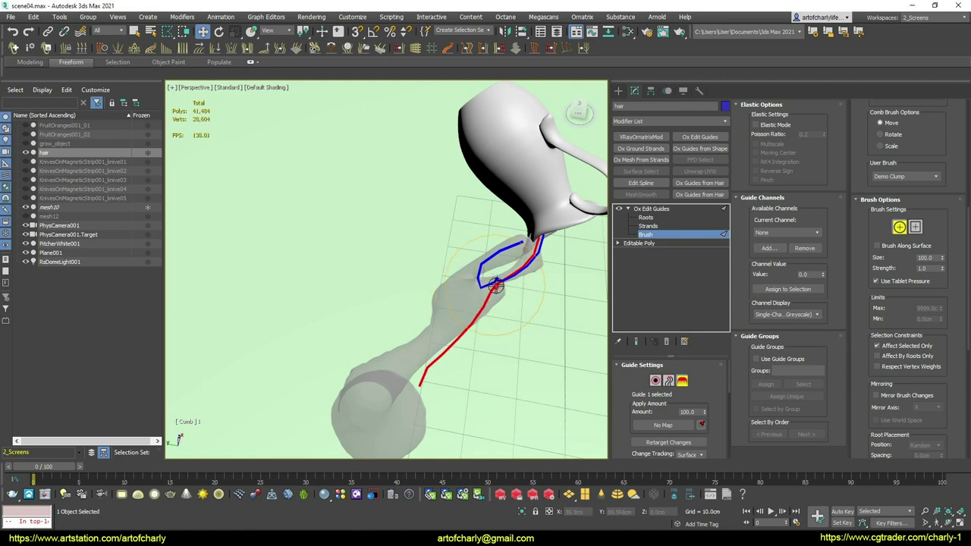
{"action": "middle_click_drag", "start_coordinate": [484, 297], "coordinate": [474, 262], "text": "alt"}
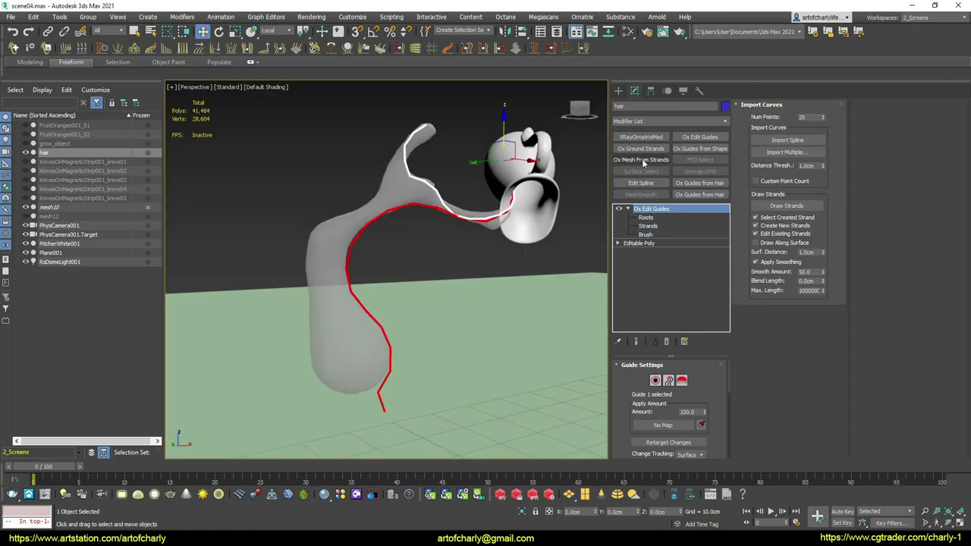
{"action": "left_click", "coordinate": [642, 160]}
{"action": "middle_click_drag", "start_coordinate": [485, 258], "coordinate": [427, 278], "text": "alt"}
{"action": "scroll", "coordinate": [421, 215], "scroll_direction": "up", "scroll_amount": 6}
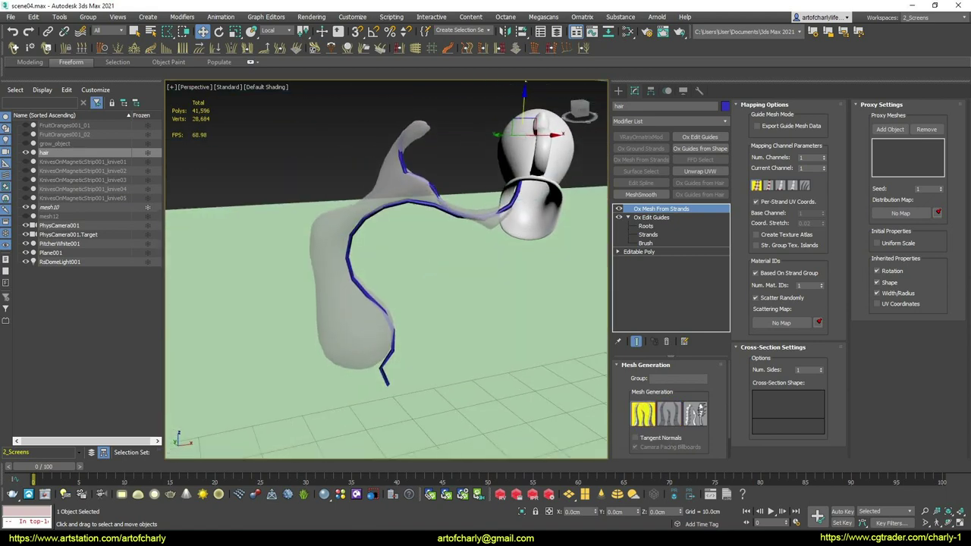
{"action": "middle_click_drag", "start_coordinate": [421, 215], "coordinate": [387, 247], "text": "alt"}
{"action": "scroll", "coordinate": [388, 247], "scroll_direction": "down", "scroll_amount": 4}
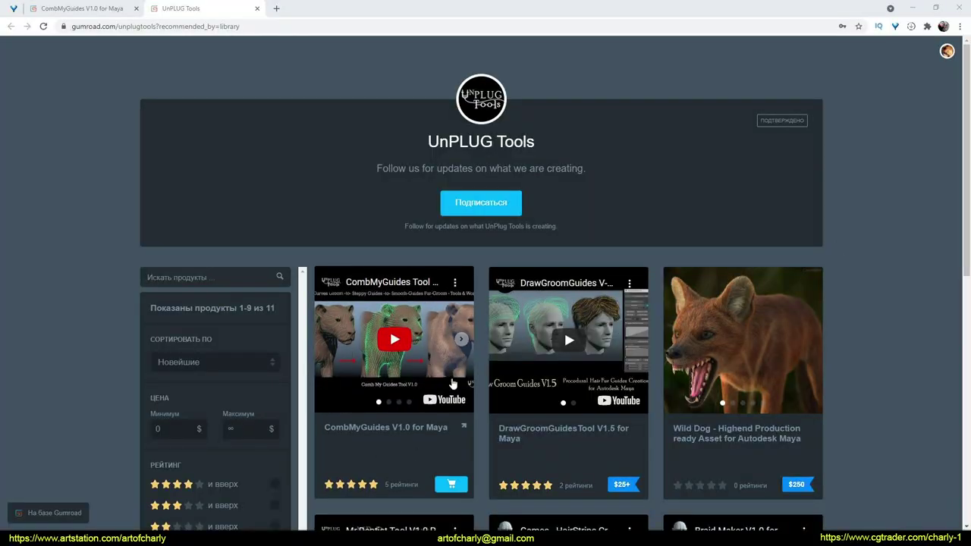
Step: Start the CombMyGuides preview, advance it to the next slide, and play the demo video
{"action": "left_click", "coordinate": [394, 339]}
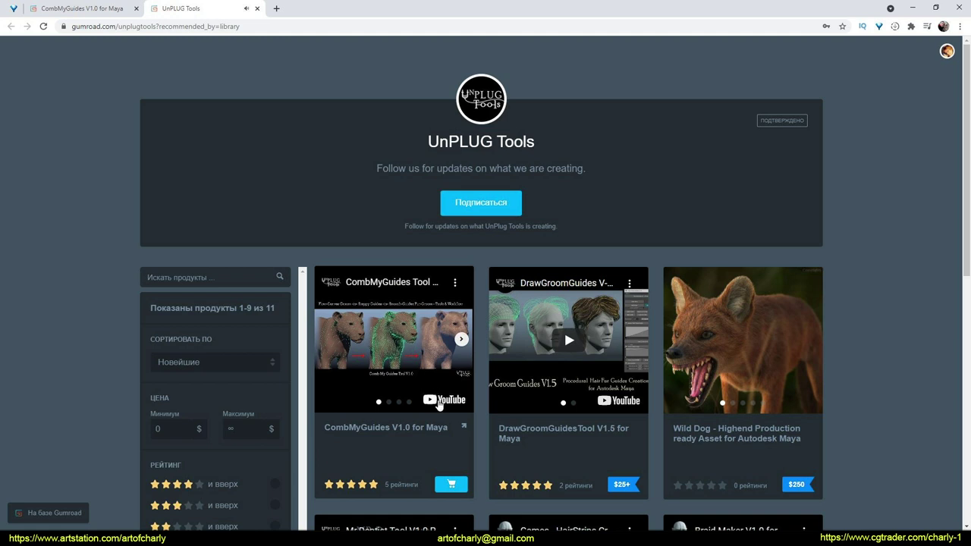
{"action": "left_click", "coordinate": [462, 340]}
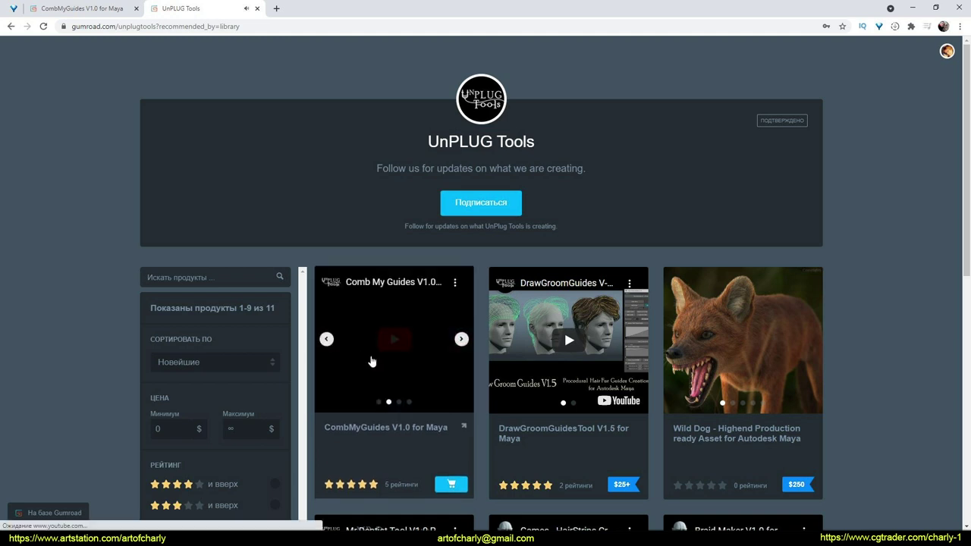
{"action": "left_click", "coordinate": [436, 377]}
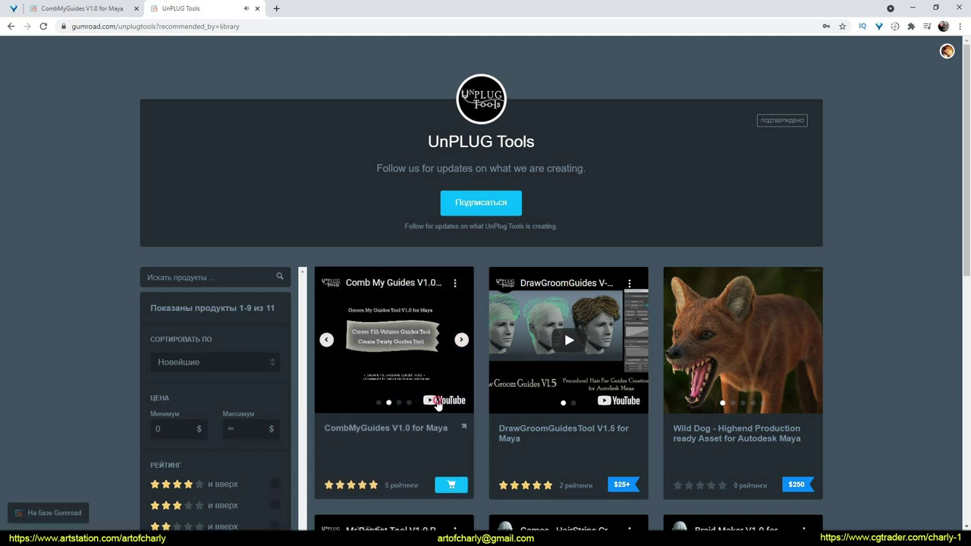
Step: Watch the CombMyGuides volume-guides demo fullscreen, pausing and resuming, then exit fullscreen
{"action": "double_click", "coordinate": [407, 343]}
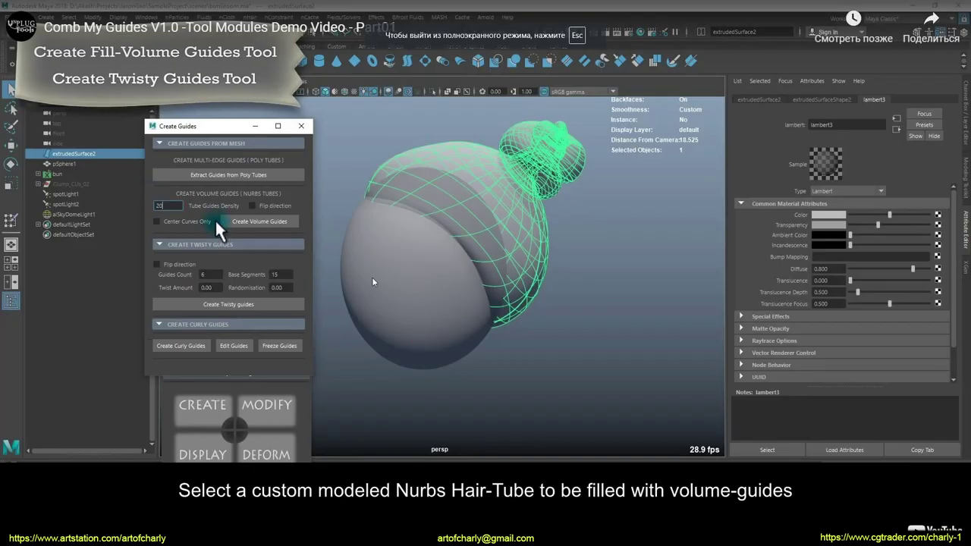
{"action": "left_click", "coordinate": [491, 233]}
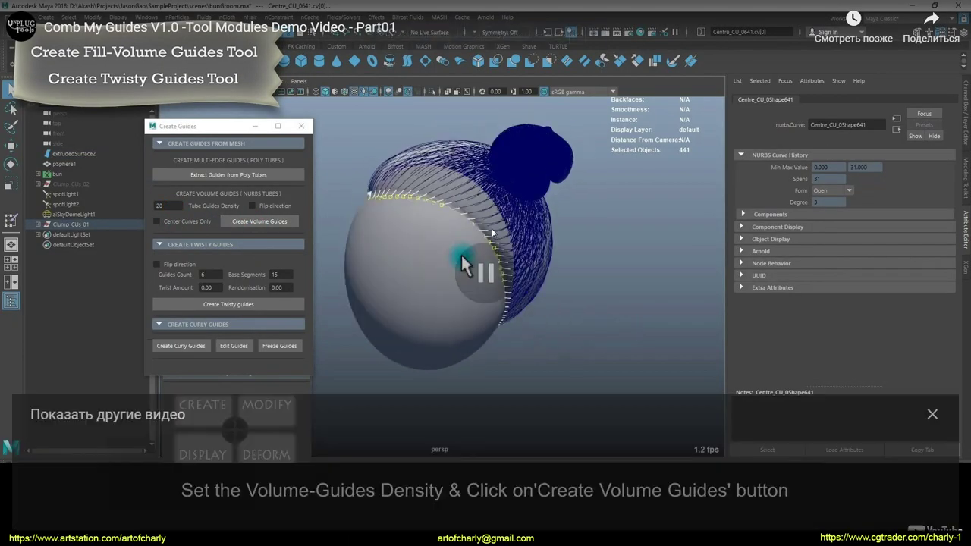
{"action": "left_click", "coordinate": [491, 229]}
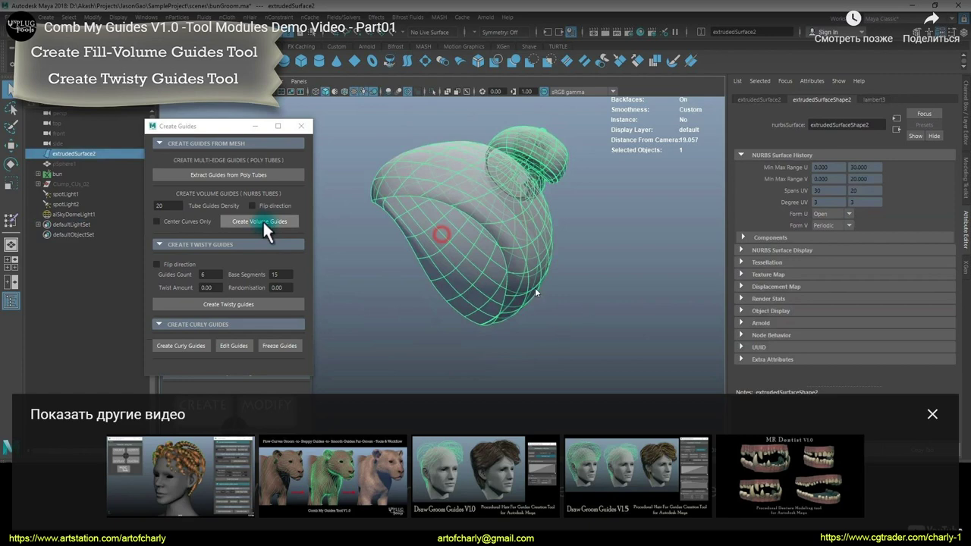
{"action": "left_click", "coordinate": [510, 273]}
{"action": "left_click", "coordinate": [512, 245]}
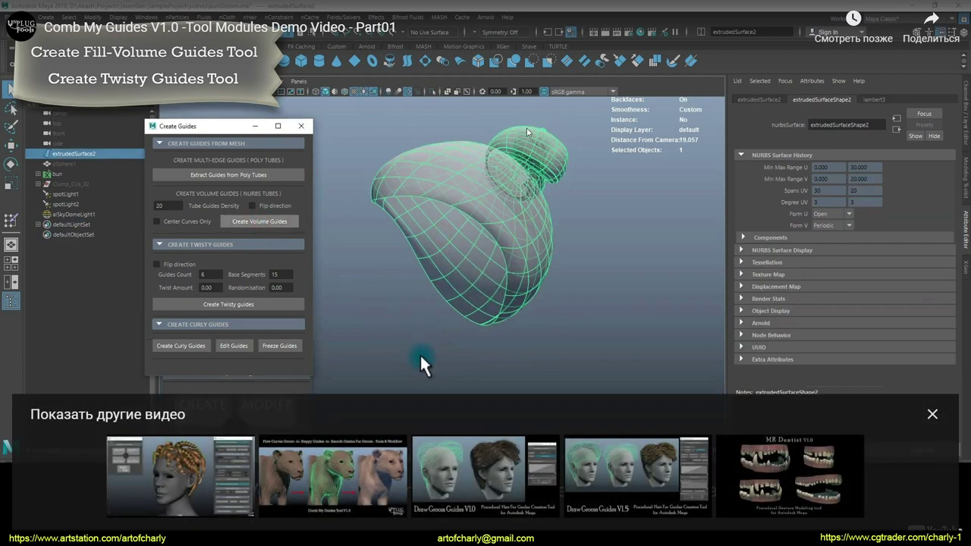
{"action": "double_click", "coordinate": [419, 350]}
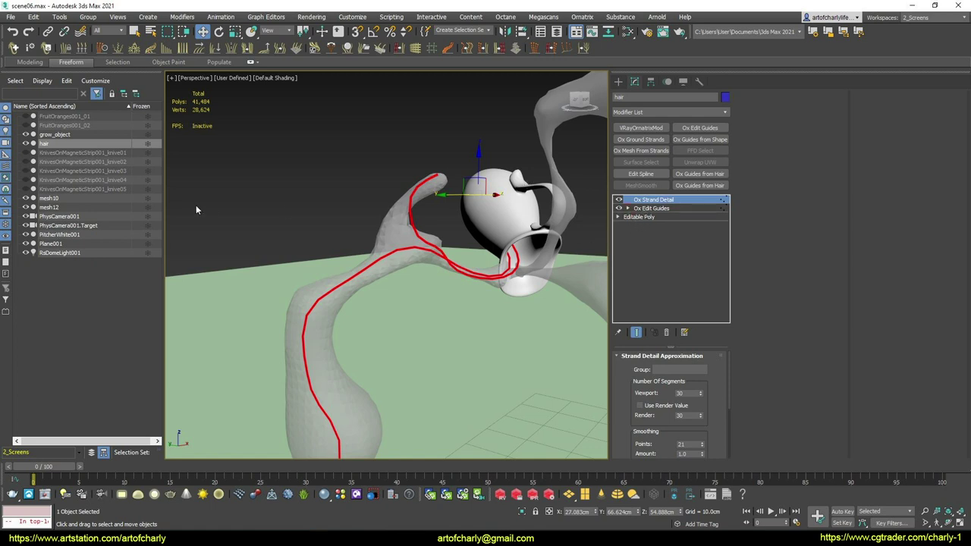
Step: Create a reference clone of hair named part2
{"action": "middle_click_drag", "start_coordinate": [410, 257], "coordinate": [425, 252], "text": "alt"}
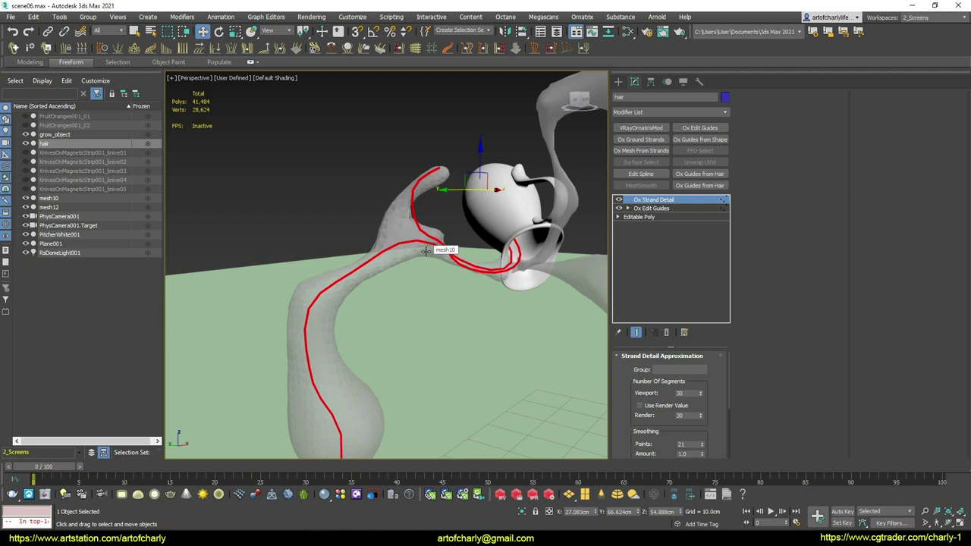
{"action": "key", "text": "ctrl+v"}
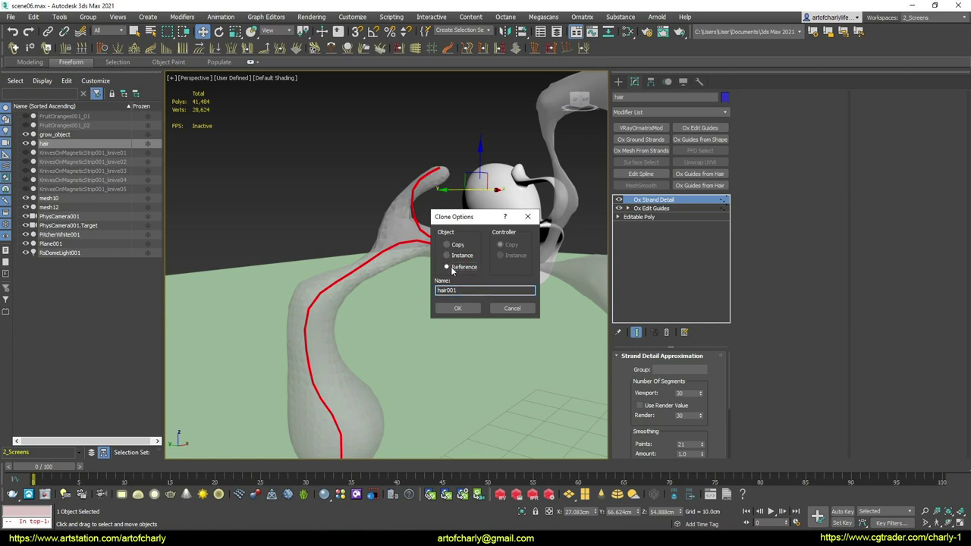
{"action": "left_click", "coordinate": [451, 266]}
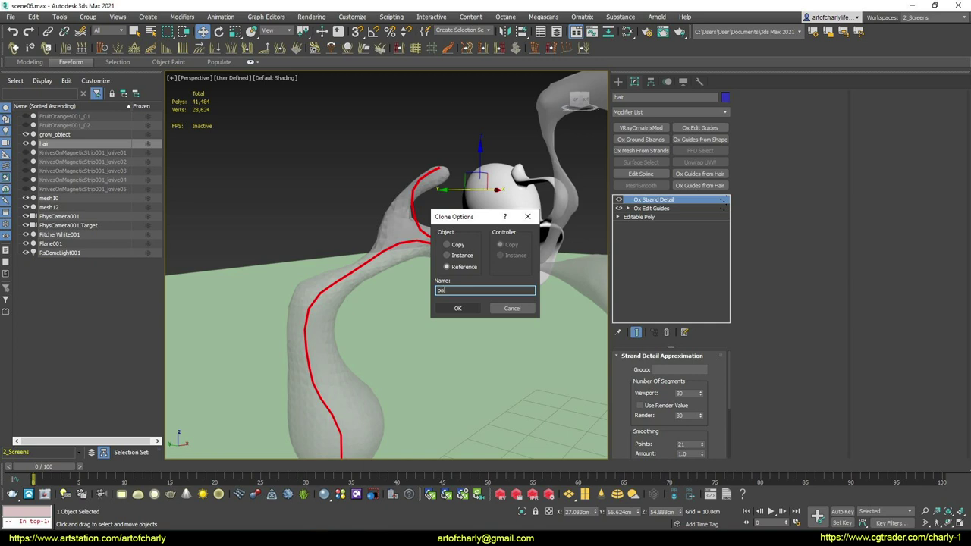
{"action": "left_click", "coordinate": [466, 309]}
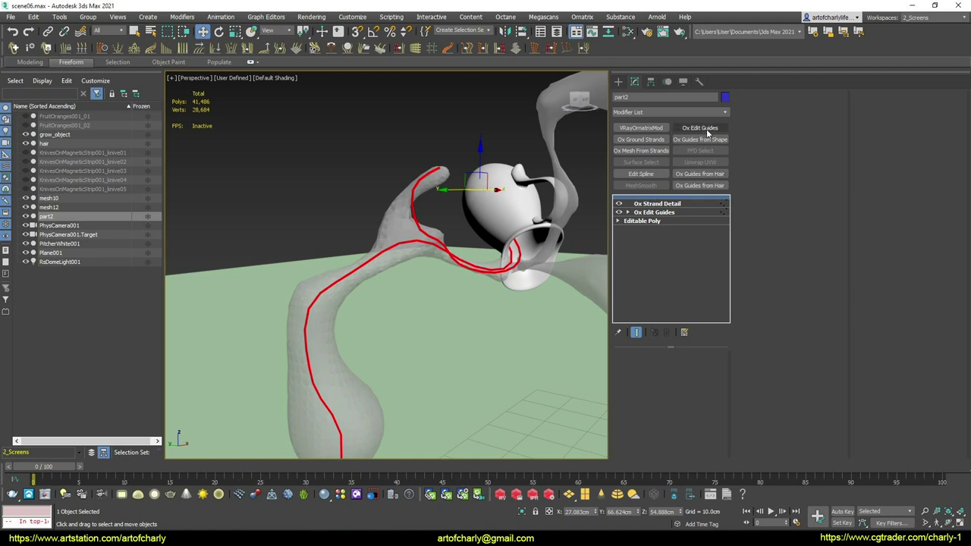
Step: Apply Ox Mesh From Strands to part2 to turn its strands into a mesh
{"action": "left_click", "coordinate": [656, 152]}
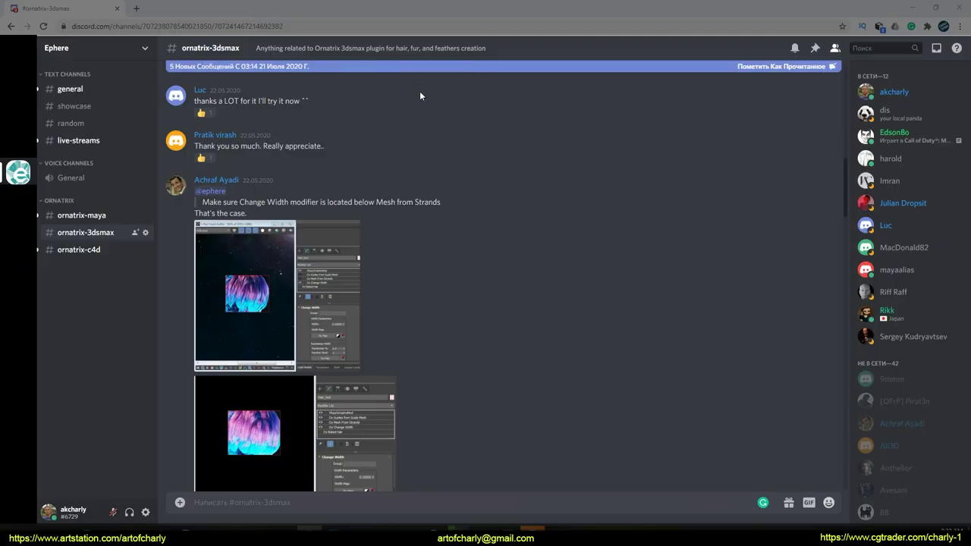
{"action": "scroll", "coordinate": [421, 151], "scroll_direction": "up", "scroll_amount": 10}
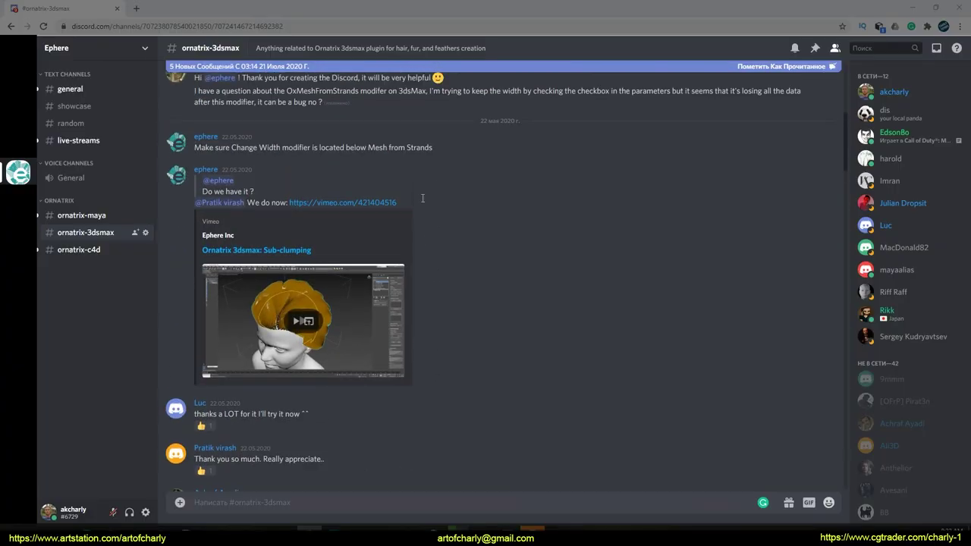
{"action": "scroll", "coordinate": [423, 186], "scroll_direction": "down", "scroll_amount": 15}
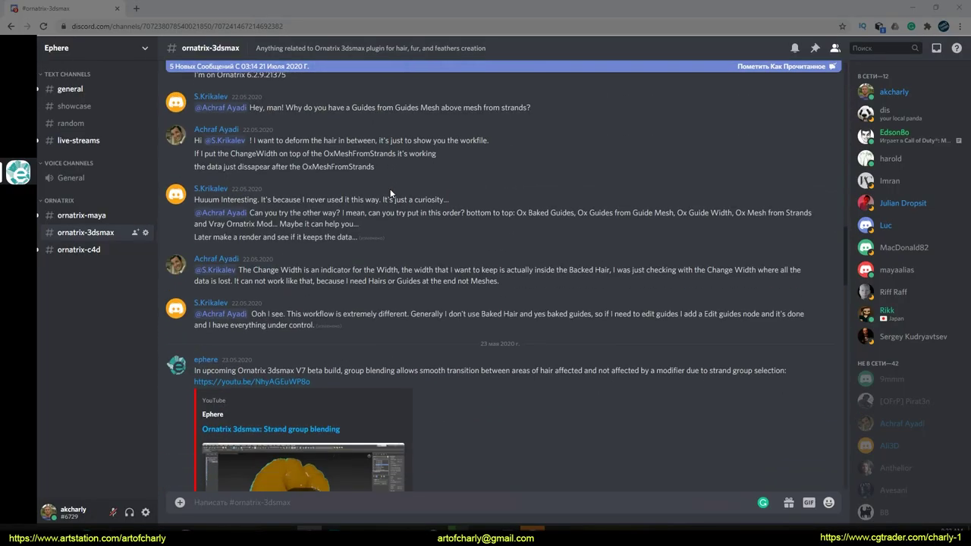
{"action": "scroll", "coordinate": [390, 193], "scroll_direction": "down", "scroll_amount": 4}
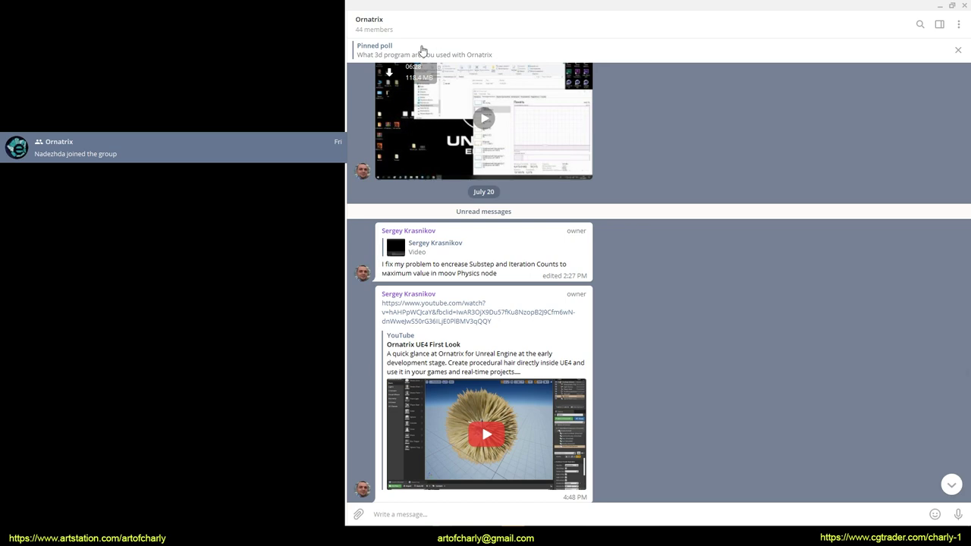
Step: Scroll through the Ornatrix Telegram posts and mark the 3dsmax and Cinema 4D Ornatrix groups
{"action": "scroll", "coordinate": [637, 153], "scroll_direction": "down", "scroll_amount": 2}
{"action": "scroll", "coordinate": [660, 171], "scroll_direction": "down", "scroll_amount": 12}
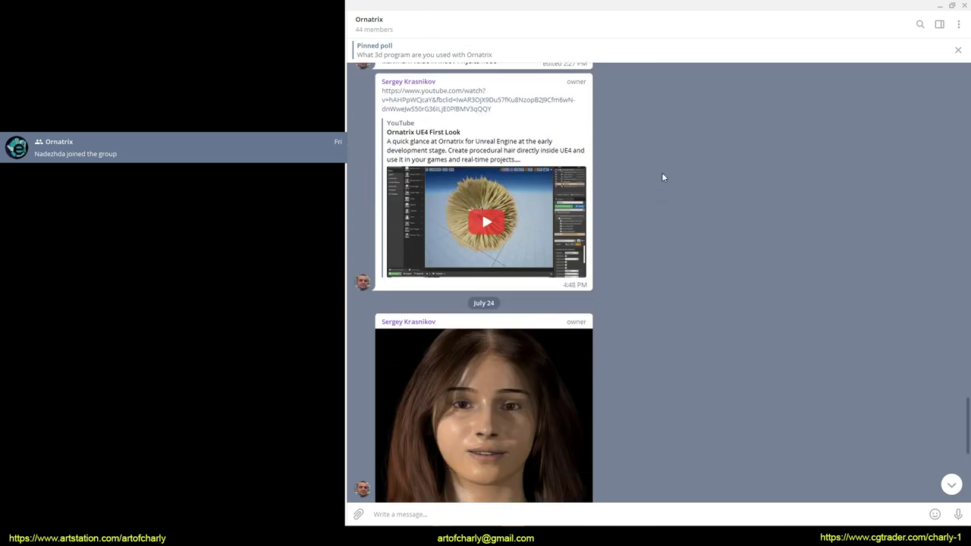
{"action": "scroll", "coordinate": [645, 204], "scroll_direction": "up", "scroll_amount": 8}
{"action": "scroll", "coordinate": [635, 223], "scroll_direction": "up", "scroll_amount": 5}
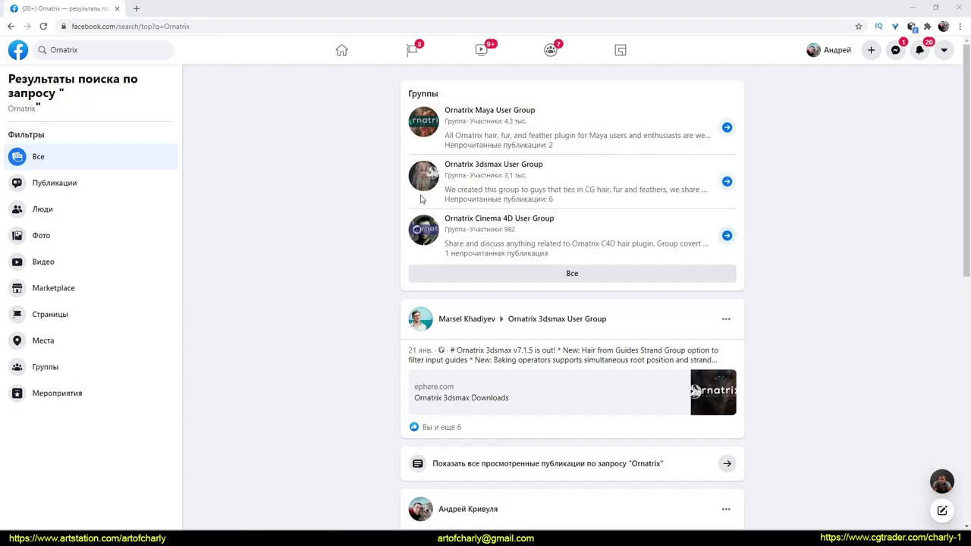
{"action": "mouse_move", "coordinate": [410, 95]}
{"action": "left_mouse_down"}
{"action": "mouse_move", "coordinate": [395, 104]}
{"action": "mouse_move", "coordinate": [406, 156]}
{"action": "left_mouse_up"}
{"action": "mouse_move", "coordinate": [413, 156]}
{"action": "left_mouse_down"}
{"action": "mouse_move", "coordinate": [413, 194]}
{"action": "mouse_move", "coordinate": [442, 162]}
{"action": "mouse_move", "coordinate": [396, 217]}
{"action": "mouse_move", "coordinate": [474, 190]}
{"action": "mouse_move", "coordinate": [375, 250]}
{"action": "left_mouse_up"}
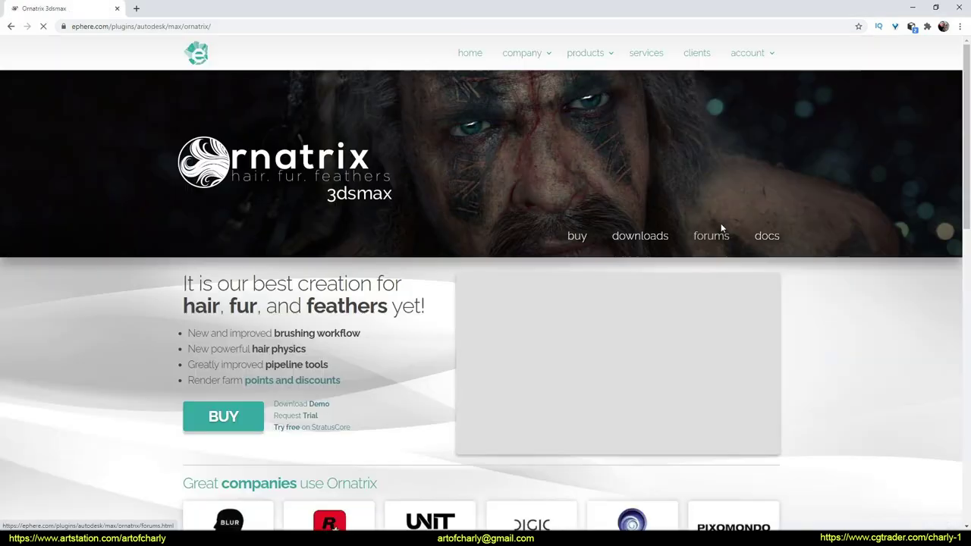
{"action": "left_click_drag", "start_coordinate": [701, 215], "coordinate": [692, 223]}
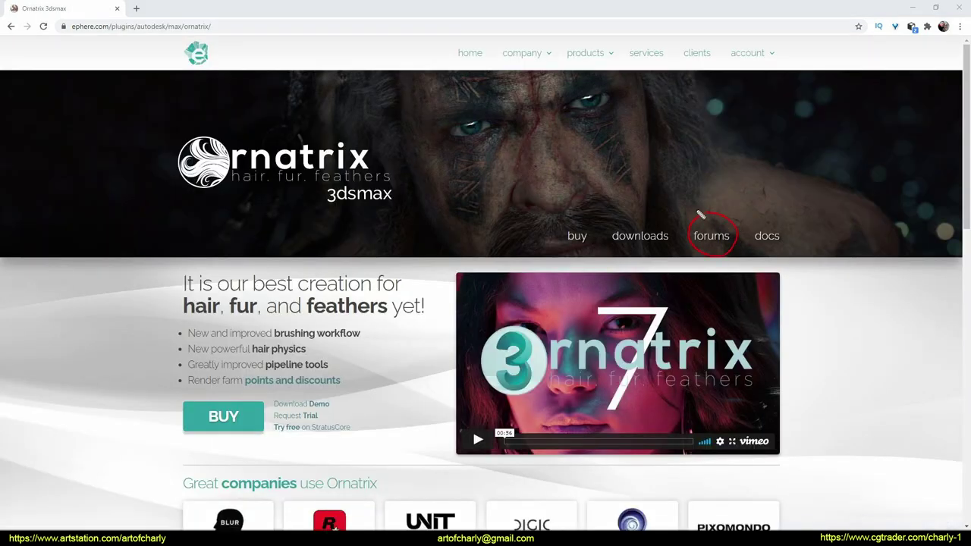
Step: Circle the forums link on the Ornatrix Maya and C4D pages with the annotation pen
{"action": "mouse_move", "coordinate": [705, 219]}
{"action": "left_mouse_down"}
{"action": "mouse_move", "coordinate": [725, 256]}
{"action": "mouse_move", "coordinate": [700, 220]}
{"action": "left_mouse_up"}
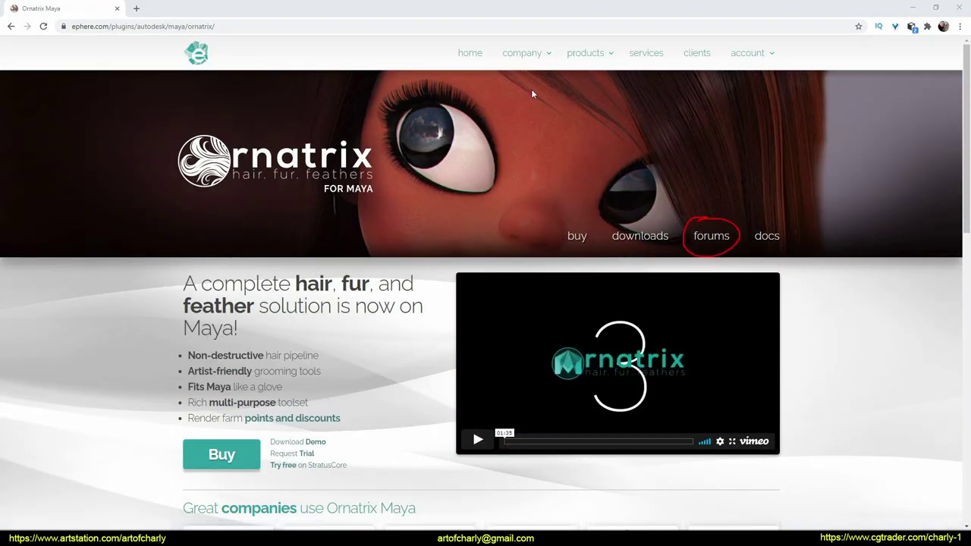
{"action": "mouse_move", "coordinate": [698, 211]}
{"action": "left_mouse_down"}
{"action": "mouse_move", "coordinate": [732, 254]}
{"action": "mouse_move", "coordinate": [685, 261]}
{"action": "left_mouse_up"}
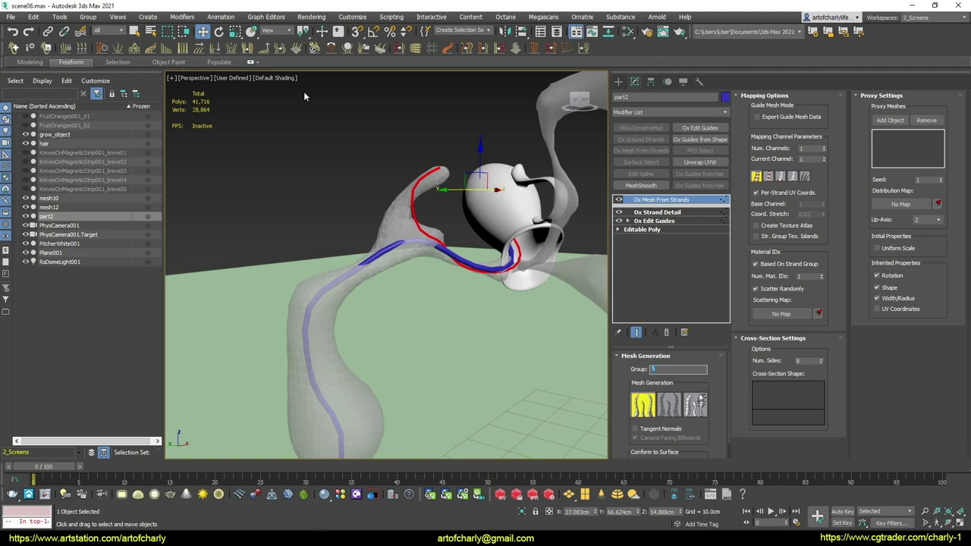
Step: Insert an 18.51cm Ox Change Width under part2's Mesh From Strands, set its group, and re-enable the mesh
{"action": "key", "text": "ctrl+z"}
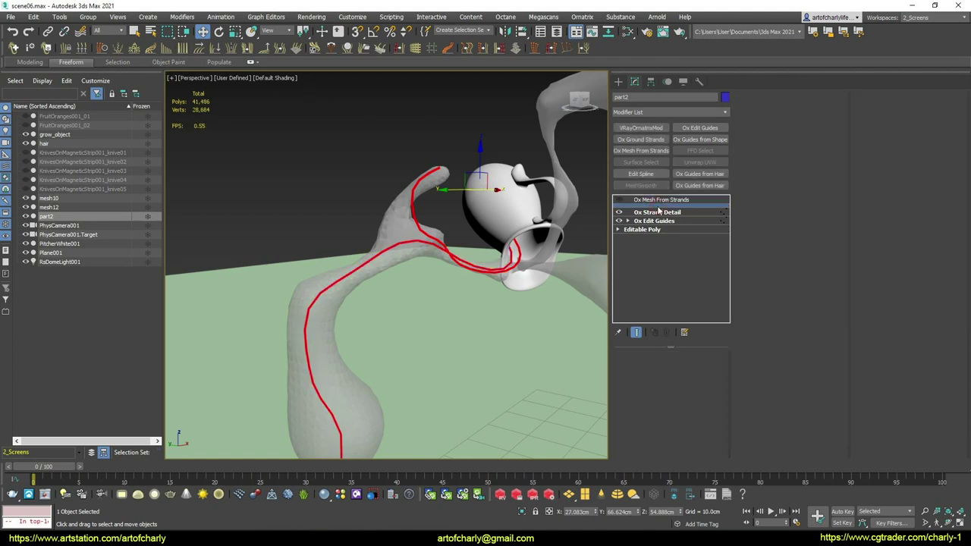
{"action": "left_click", "coordinate": [183, 47]}
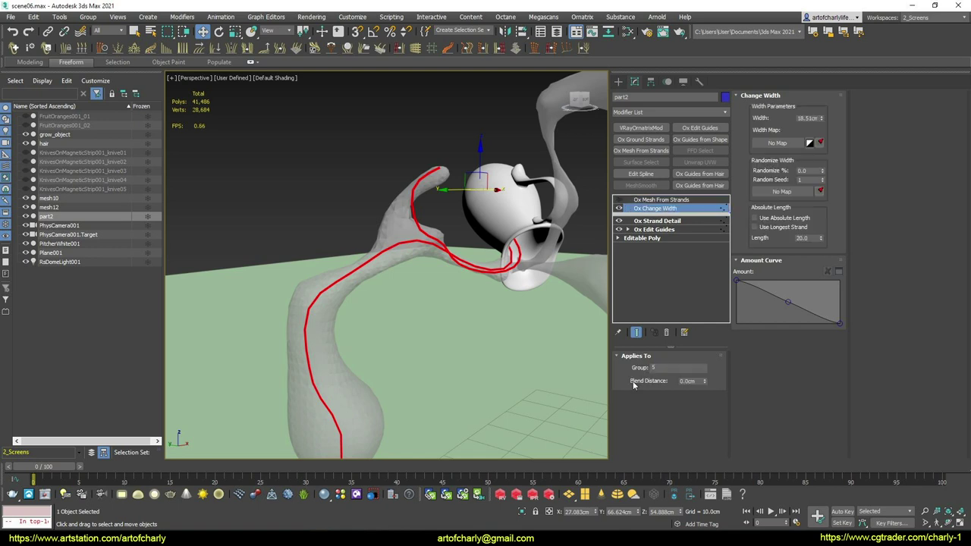
{"action": "left_click", "coordinate": [661, 368]}
{"action": "left_click", "coordinate": [636, 200]}
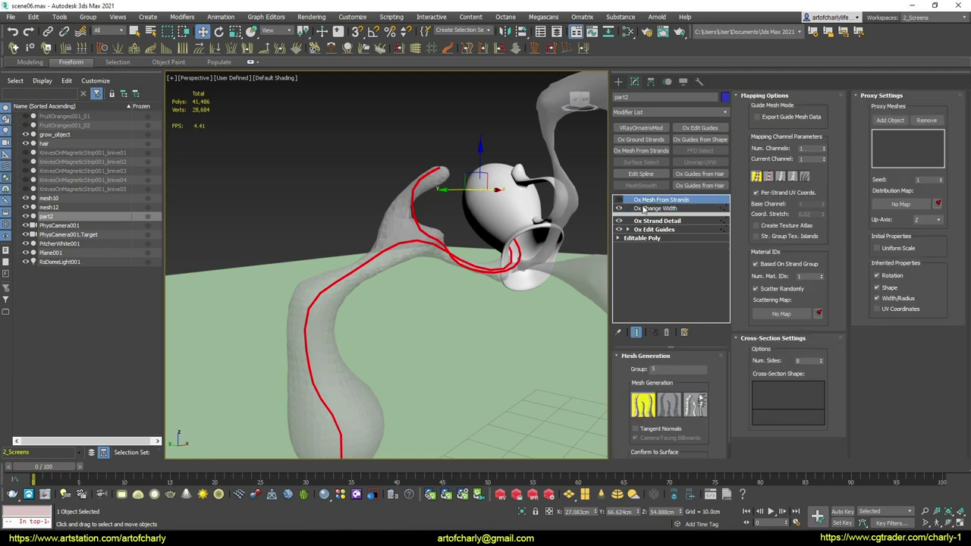
{"action": "left_click", "coordinate": [621, 199]}
{"action": "left_click", "coordinate": [668, 210]}
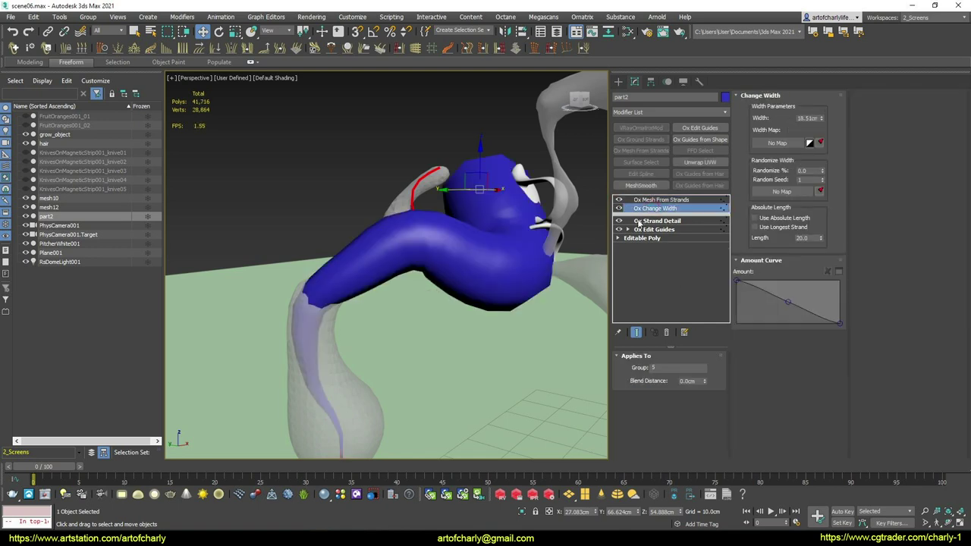
{"action": "left_click", "coordinate": [659, 200]}
{"action": "left_click", "coordinate": [660, 210]}
{"action": "left_click", "coordinate": [658, 200]}
{"action": "left_click", "coordinate": [47, 143]}
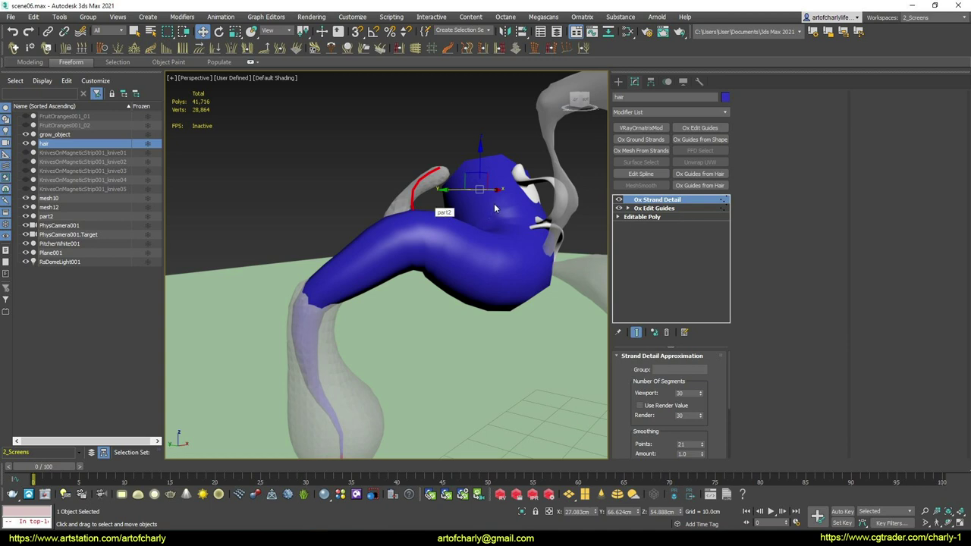
Step: Clone hair as part3 and stack Ox Change Width and Ox Mesh From Strands on it
{"action": "key", "text": "ctrl+v"}
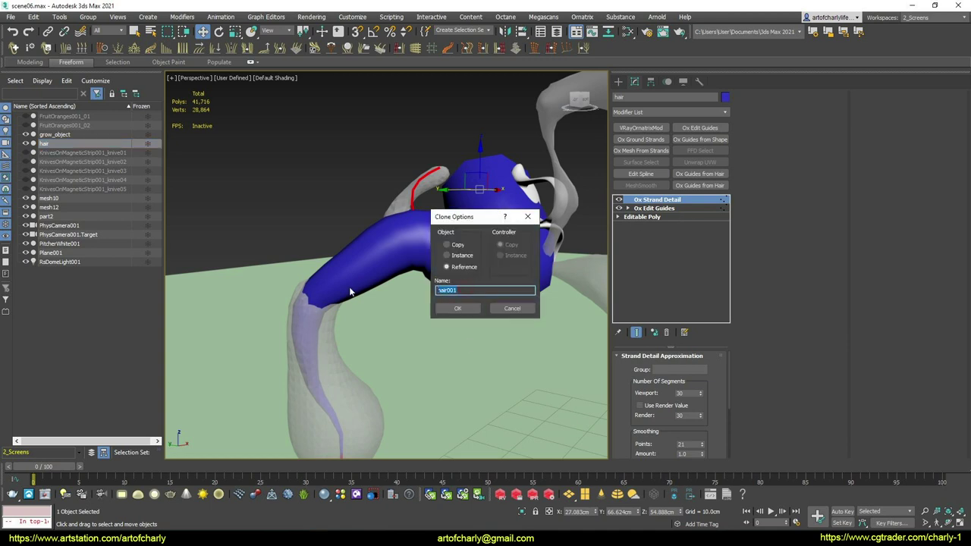
{"action": "type", "text": "part3"}
{"action": "left_click", "coordinate": [457, 308]}
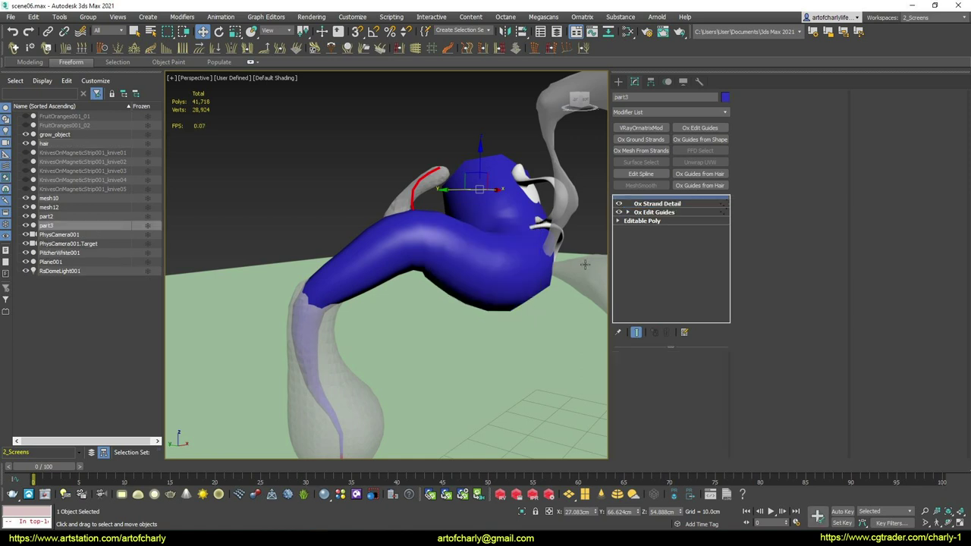
{"action": "left_click", "coordinate": [56, 225]}
{"action": "key", "text": "ctrl+m"}
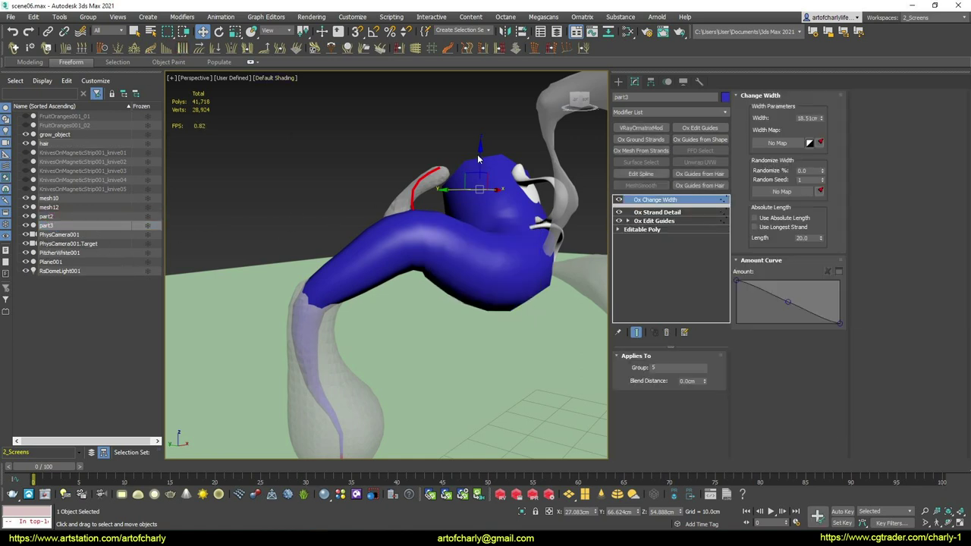
{"action": "left_click", "coordinate": [650, 151]}
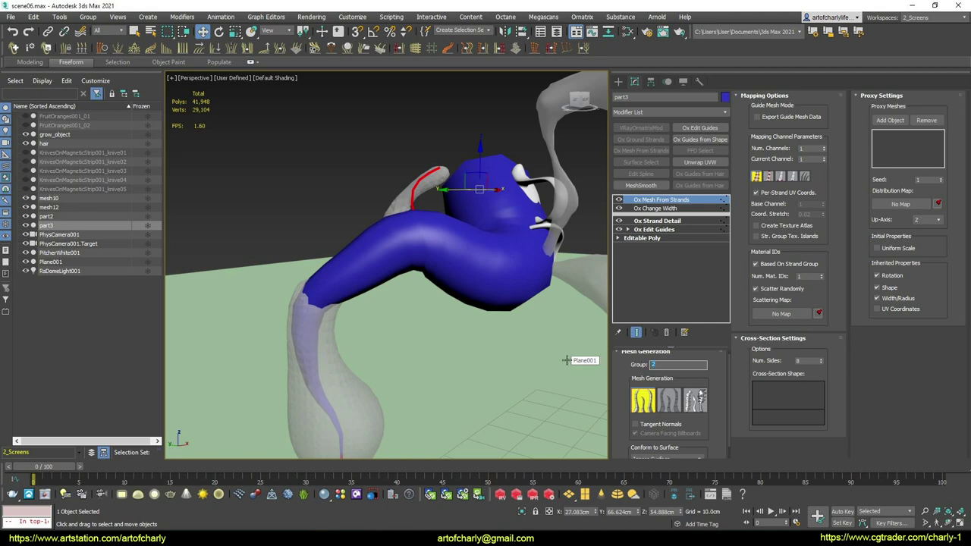
Step: Set part3's Ox Change Width to apply to strand group 2
{"action": "left_click", "coordinate": [662, 208]}
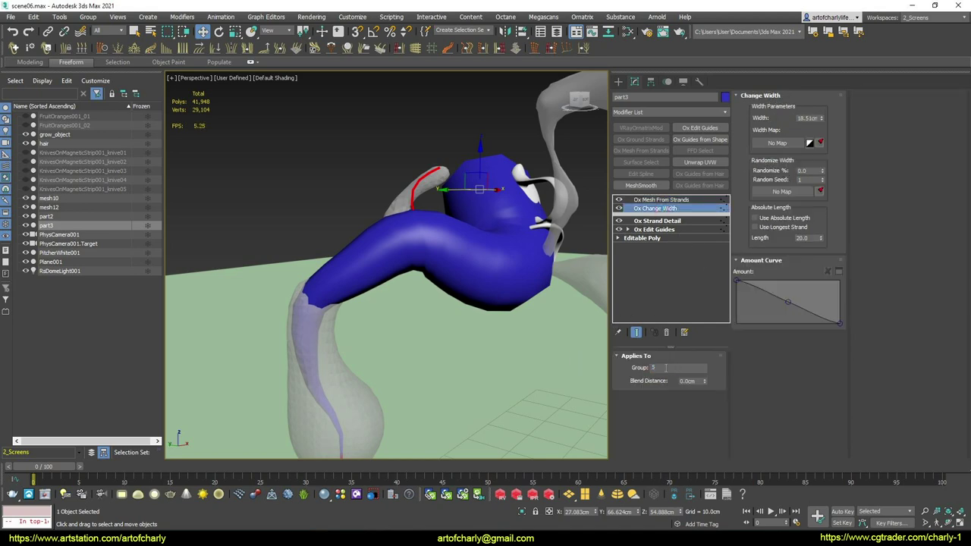
{"action": "left_click", "coordinate": [666, 368]}
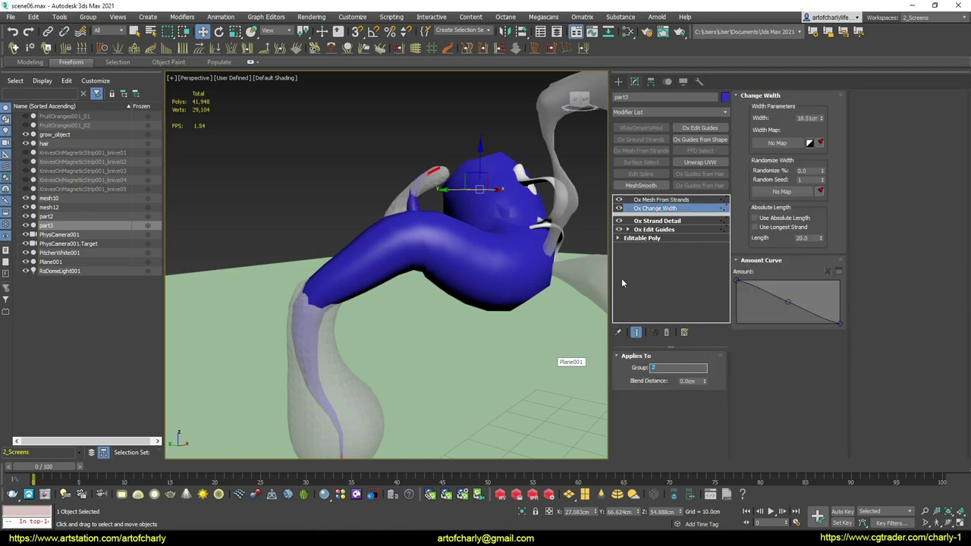
{"action": "middle_click_drag", "start_coordinate": [554, 357], "coordinate": [402, 215], "text": "alt"}
{"action": "scroll", "coordinate": [402, 216], "scroll_direction": "up", "scroll_amount": 4}
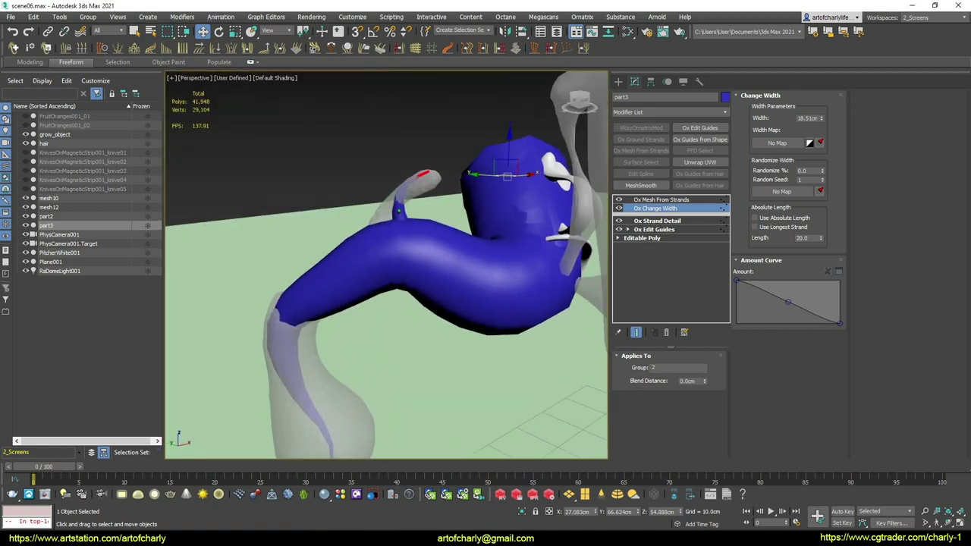
Step: Link part2 and part3 under the hair object in the Scene Explorer
{"action": "left_click", "coordinate": [45, 217]}
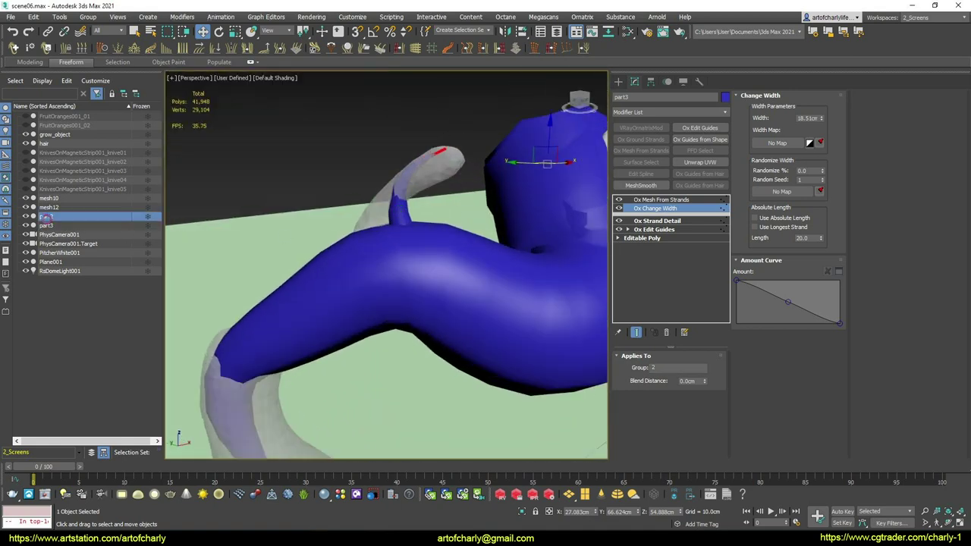
{"action": "left_click", "coordinate": [619, 199]}
{"action": "middle_click_drag", "start_coordinate": [429, 244], "coordinate": [402, 172], "text": "alt"}
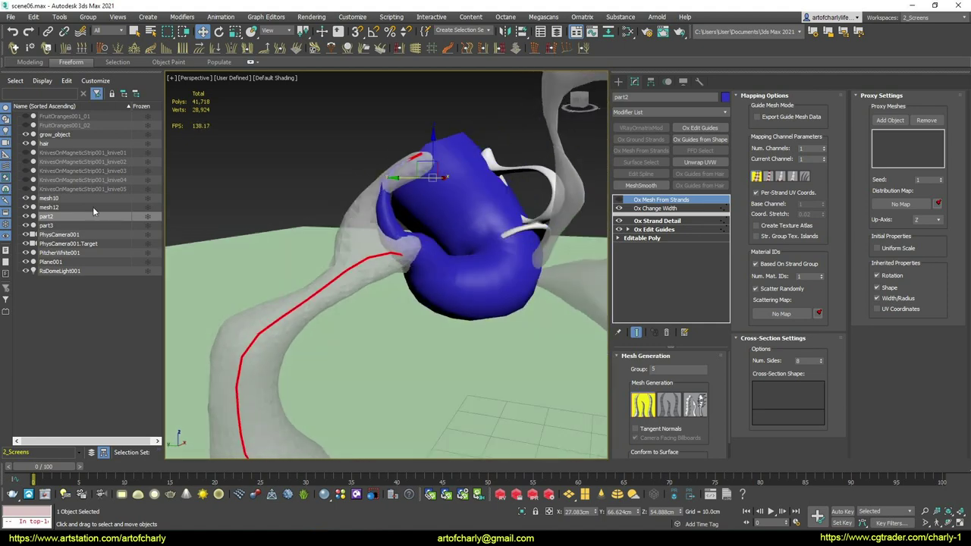
{"action": "left_click", "coordinate": [45, 225]}
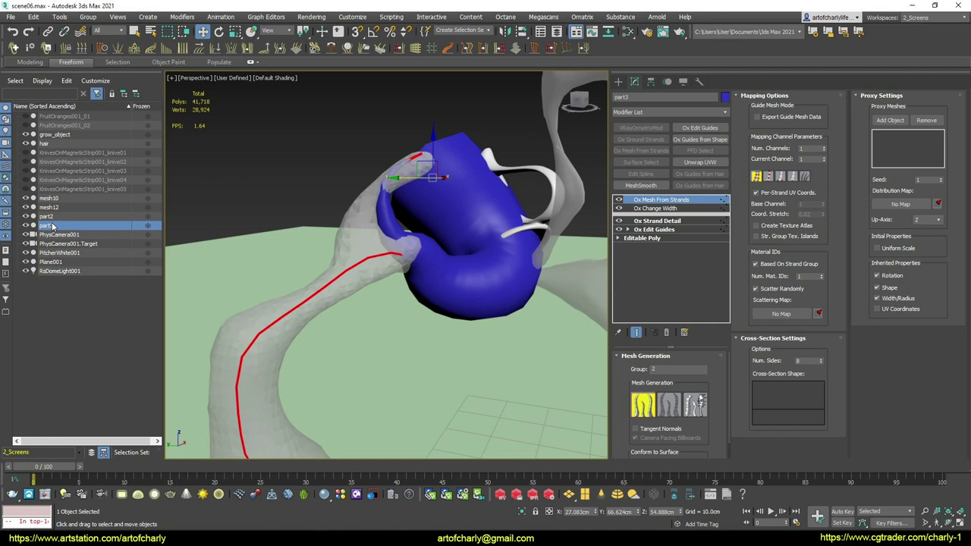
{"action": "left_click_drag", "start_coordinate": [45, 216], "coordinate": [47, 145]}
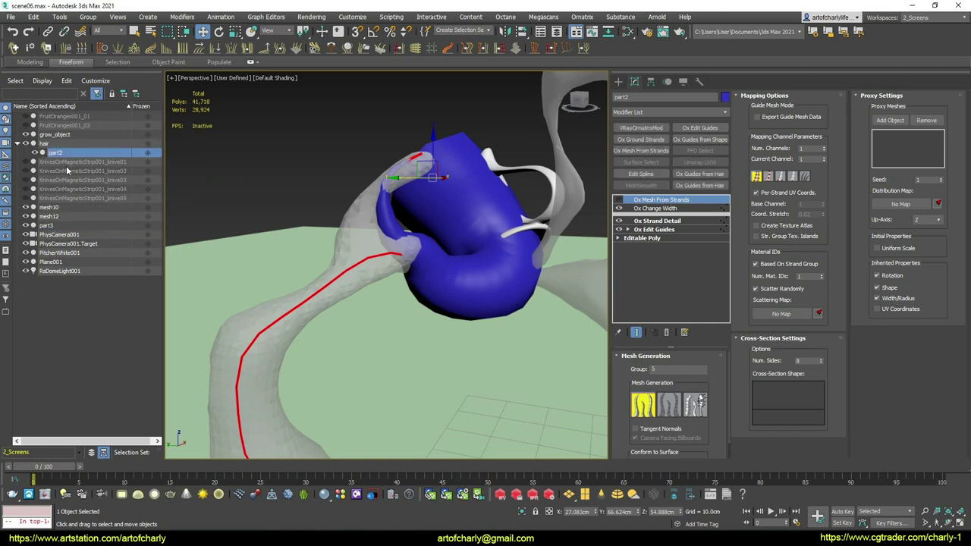
{"action": "left_click_drag", "start_coordinate": [46, 225], "coordinate": [46, 143]}
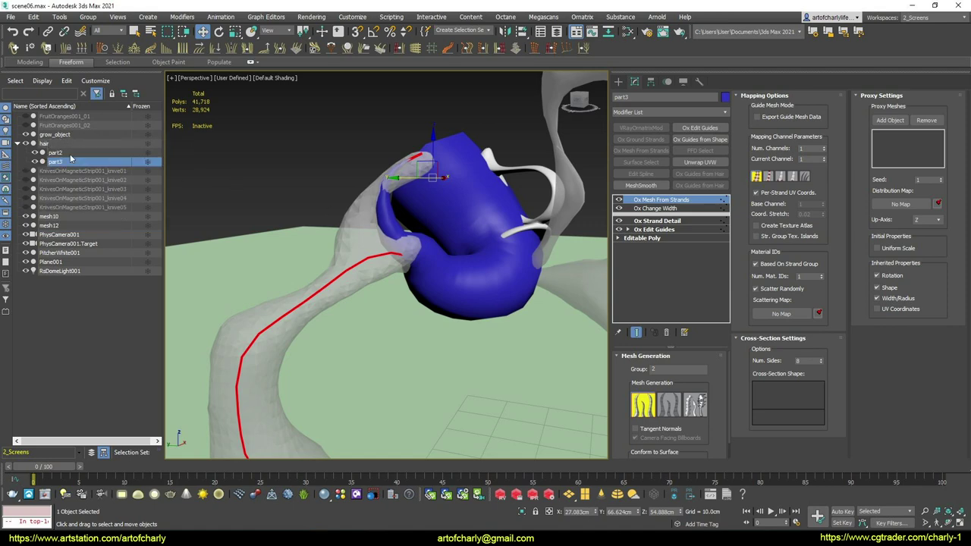
Step: Select part3, part2 and hair in turn to inspect the meshed strands
{"action": "left_click", "coordinate": [71, 157]}
{"action": "left_click", "coordinate": [74, 160]}
{"action": "left_click", "coordinate": [58, 153]}
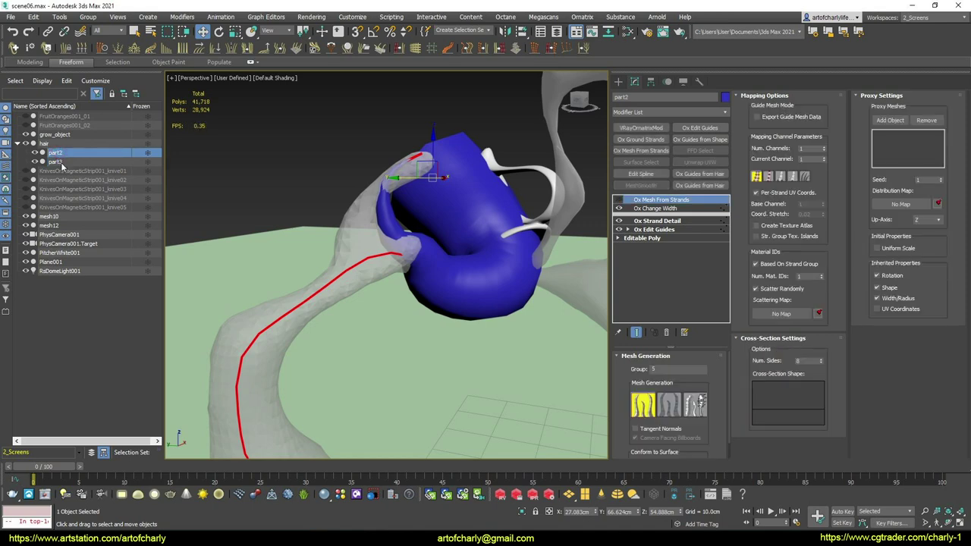
{"action": "left_click", "coordinate": [62, 162]}
{"action": "left_click", "coordinate": [61, 153]}
{"action": "left_click", "coordinate": [60, 163]}
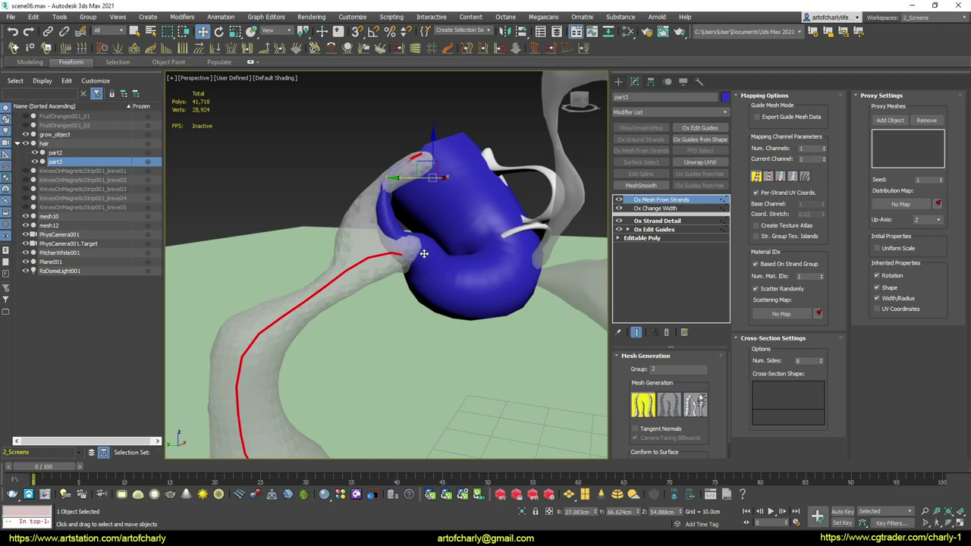
{"action": "left_click", "coordinate": [52, 144]}
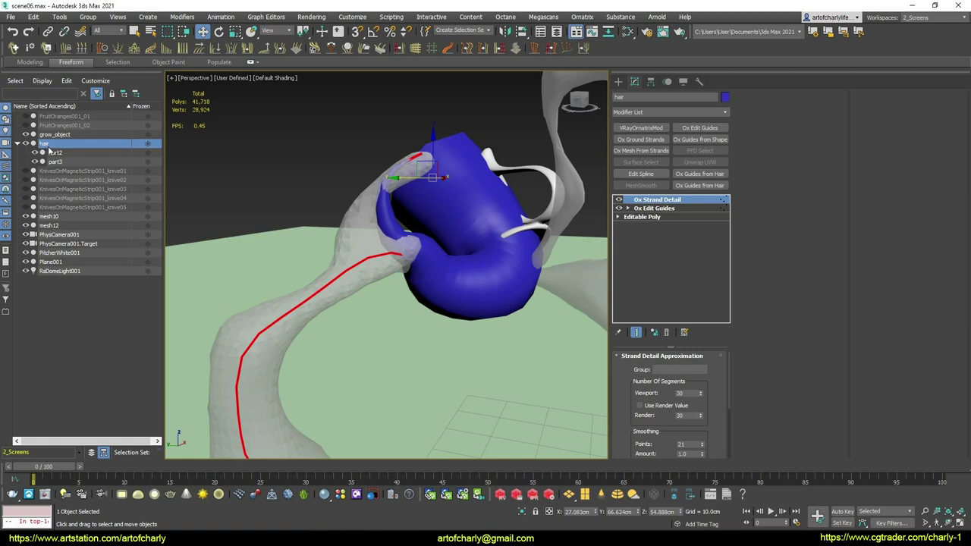
{"action": "left_click", "coordinate": [57, 162]}
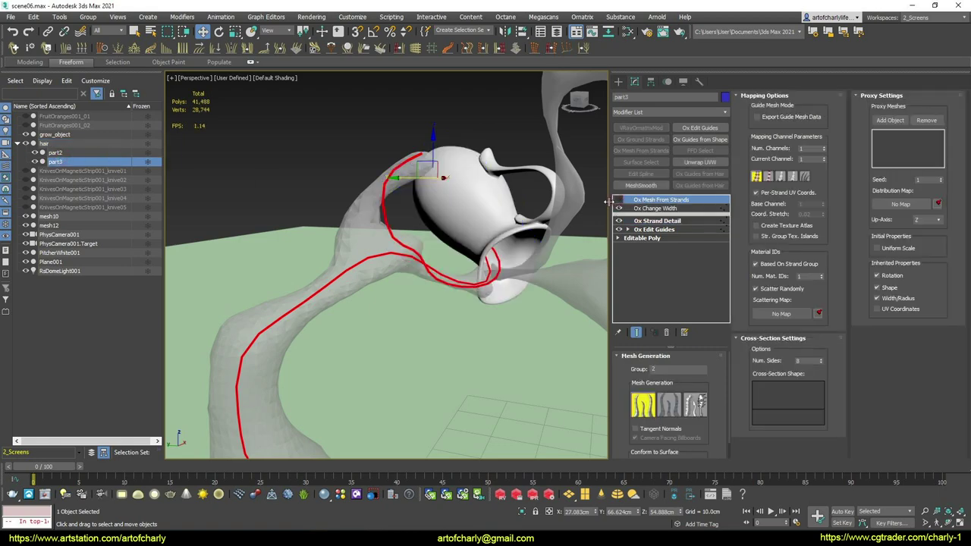
{"action": "left_click", "coordinate": [47, 144]}
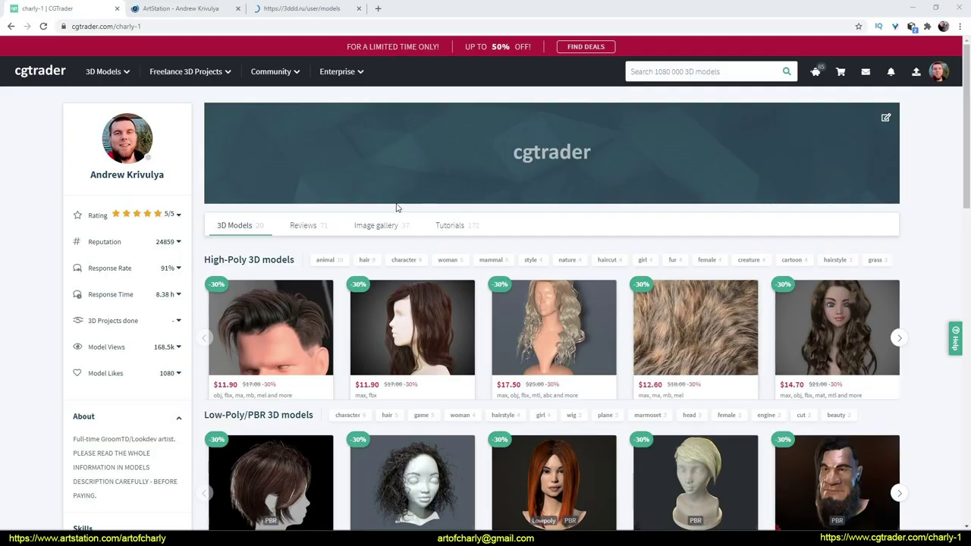
Step: Browse the CGTrader profile, then switch to the 3ddd models page and scroll through it
{"action": "scroll", "coordinate": [398, 296], "scroll_direction": "down", "scroll_amount": 3}
{"action": "scroll", "coordinate": [398, 296], "scroll_direction": "up", "scroll_amount": 5}
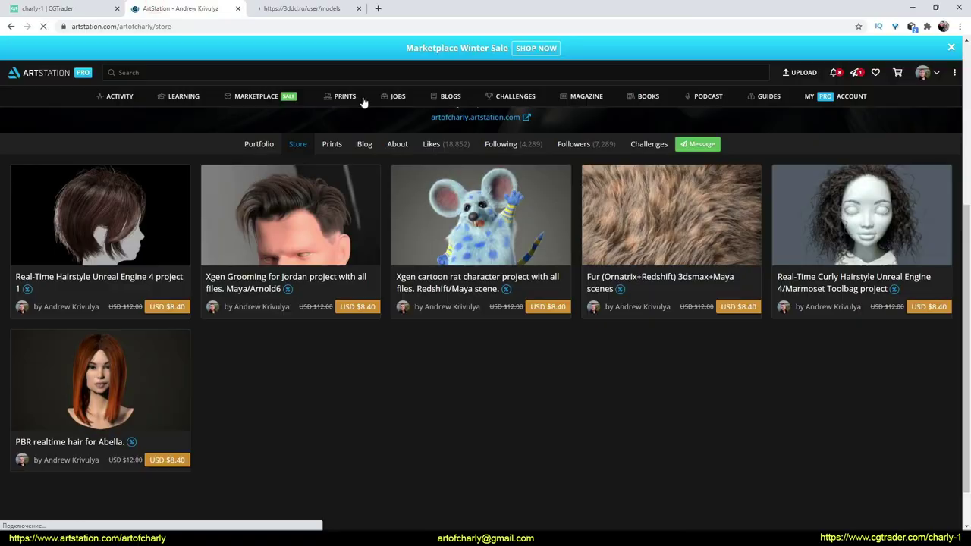
{"action": "key", "text": "ctrl+Tab"}
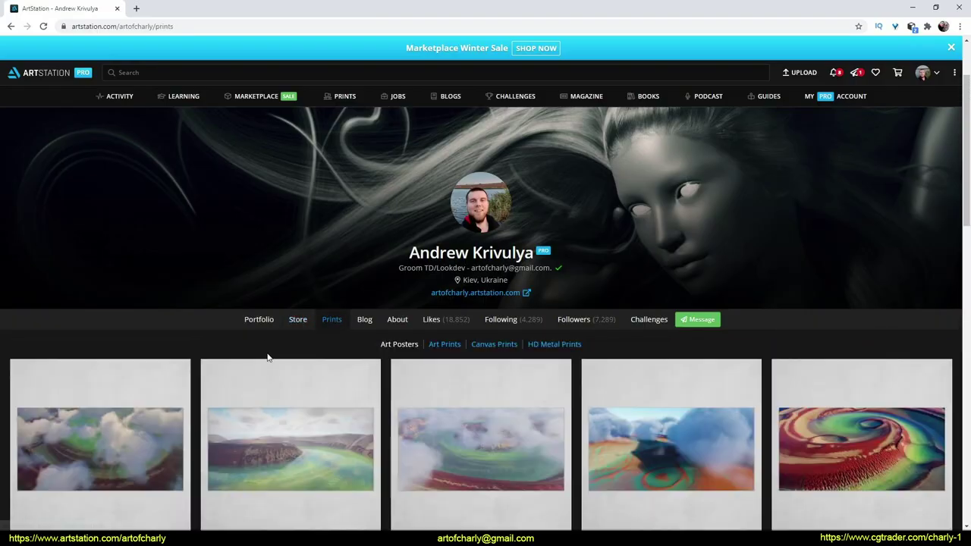
{"action": "scroll", "coordinate": [266, 357], "scroll_direction": "down", "scroll_amount": 10}
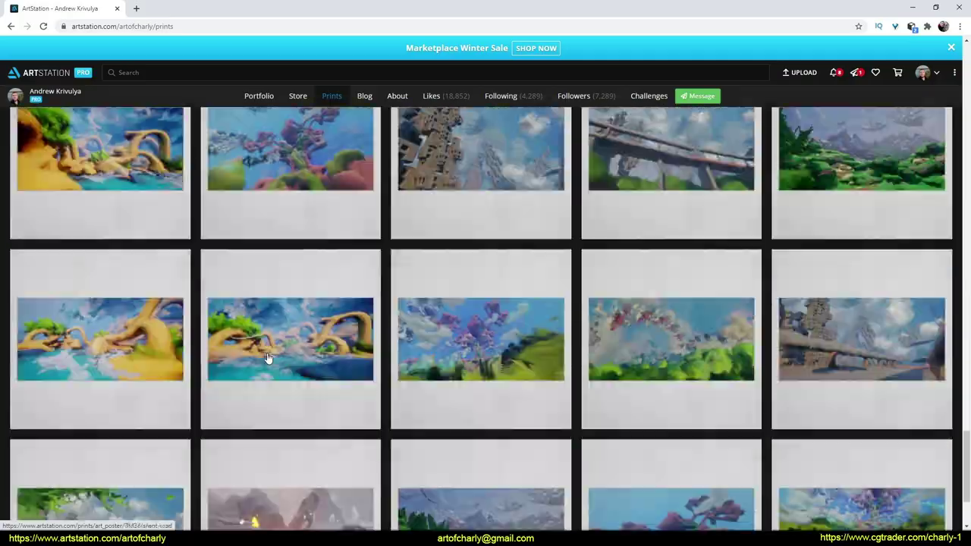
{"action": "scroll", "coordinate": [266, 358], "scroll_direction": "down", "scroll_amount": 10}
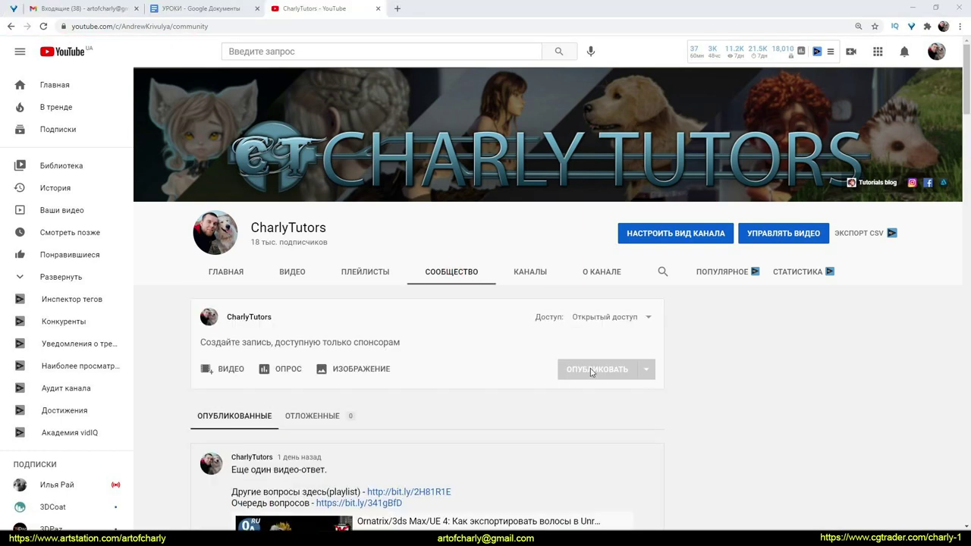
Step: Scroll down the channel's Community posts to reach the Alembic Hair post
{"action": "scroll", "coordinate": [591, 371], "scroll_direction": "down", "scroll_amount": 7}
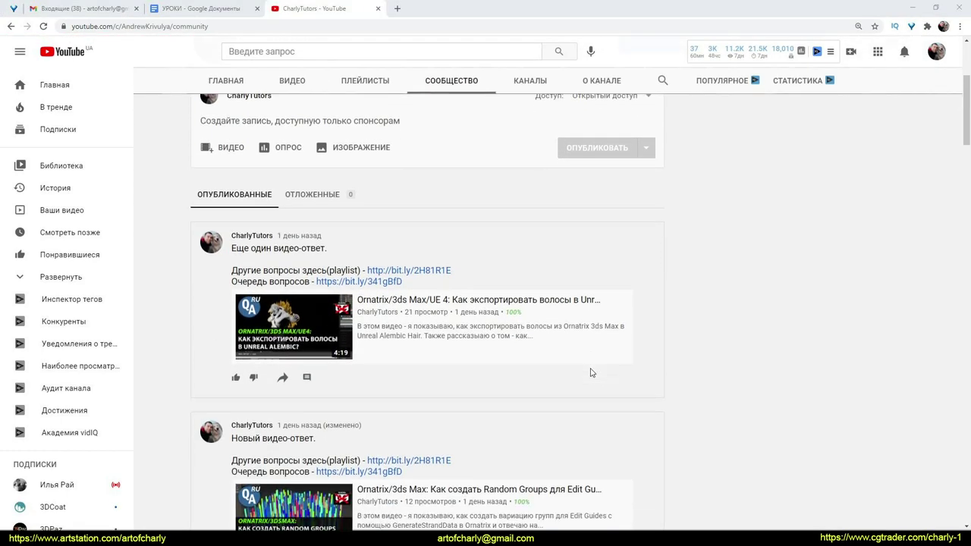
{"action": "scroll", "coordinate": [591, 373], "scroll_direction": "down", "scroll_amount": 12}
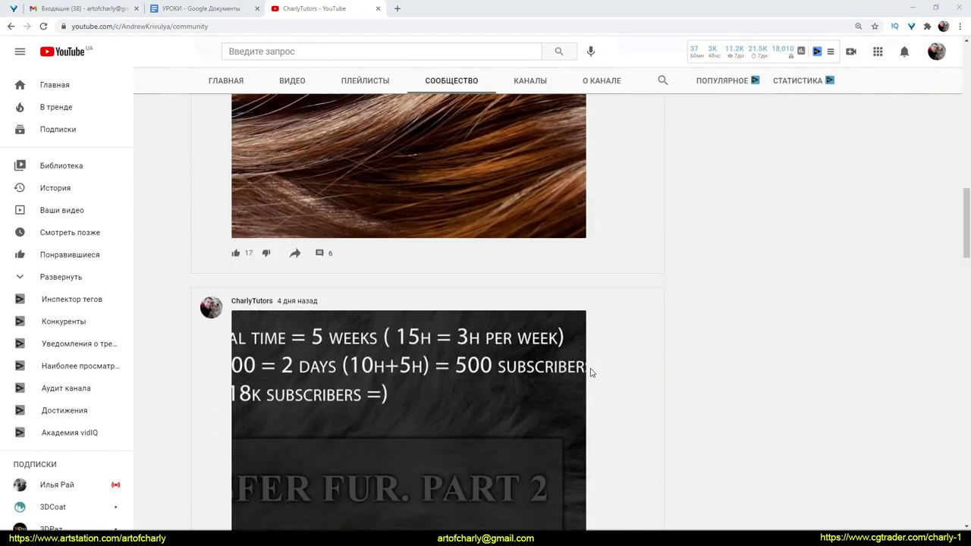
{"action": "scroll", "coordinate": [591, 373], "scroll_direction": "down", "scroll_amount": 15}
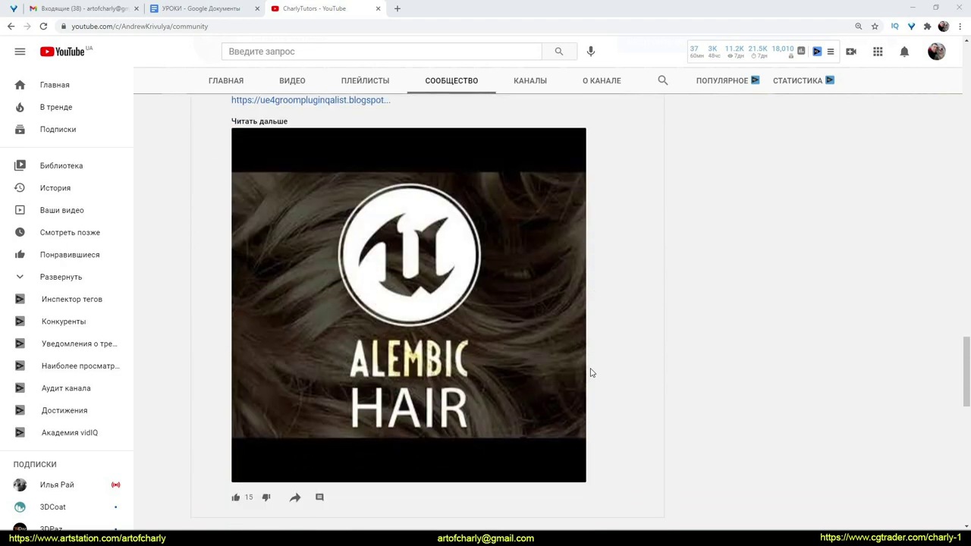
{"action": "scroll", "coordinate": [592, 372], "scroll_direction": "down", "scroll_amount": 3}
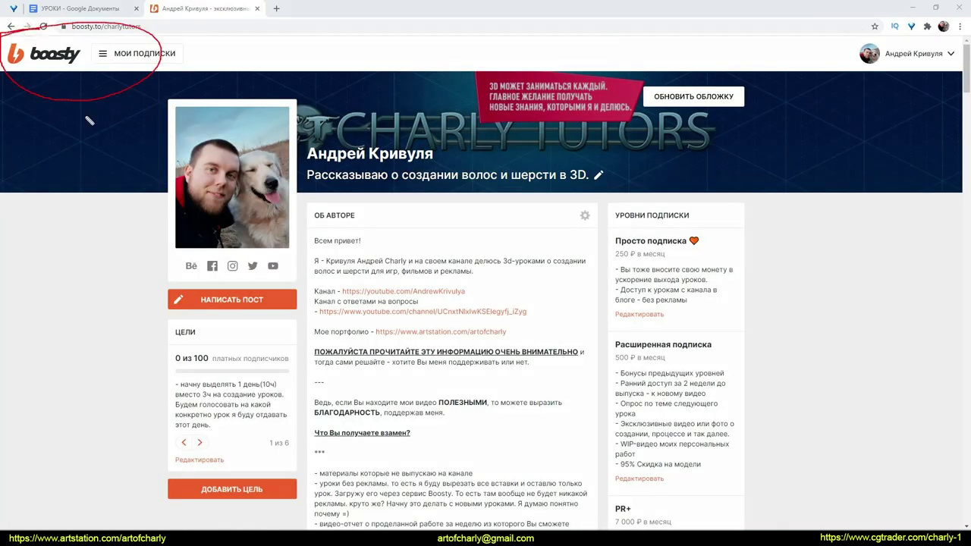
{"action": "scroll", "coordinate": [487, 238], "scroll_direction": "down", "scroll_amount": 15}
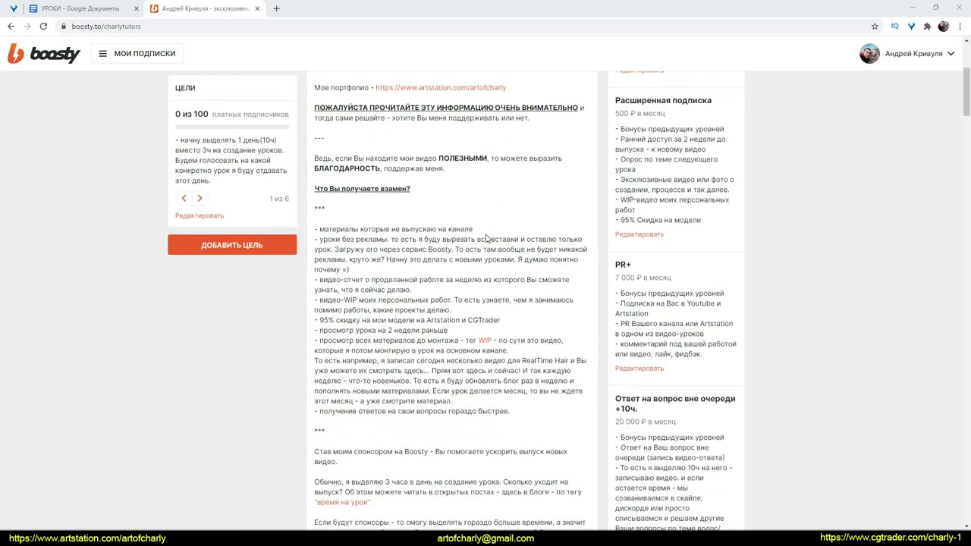
{"action": "scroll", "coordinate": [487, 238], "scroll_direction": "down", "scroll_amount": 6}
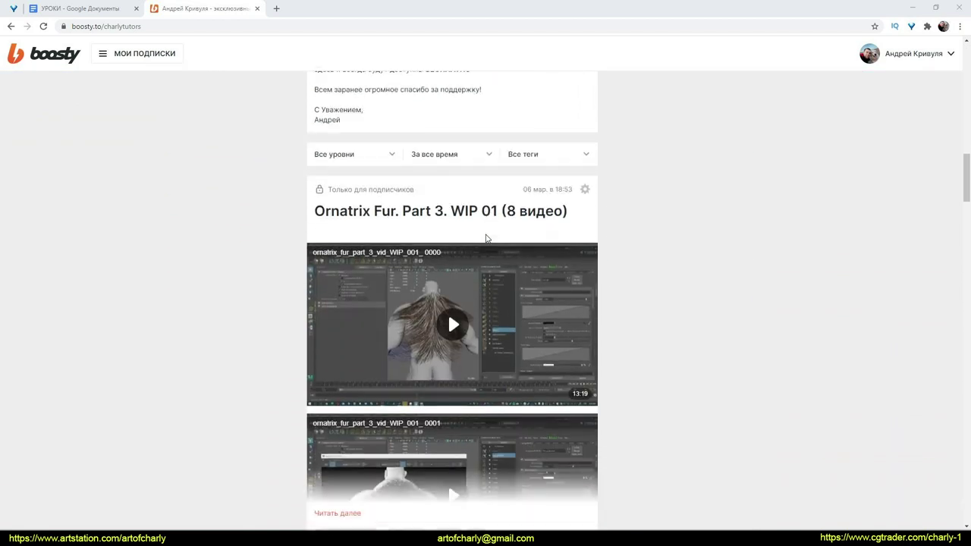
{"action": "scroll", "coordinate": [536, 246], "scroll_direction": "down", "scroll_amount": 7}
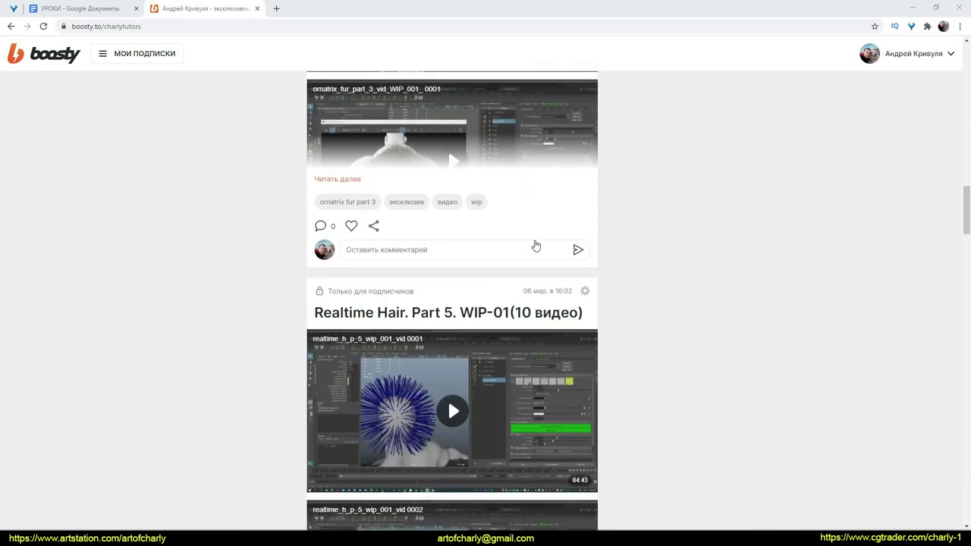
{"action": "scroll", "coordinate": [535, 246], "scroll_direction": "down", "scroll_amount": 12}
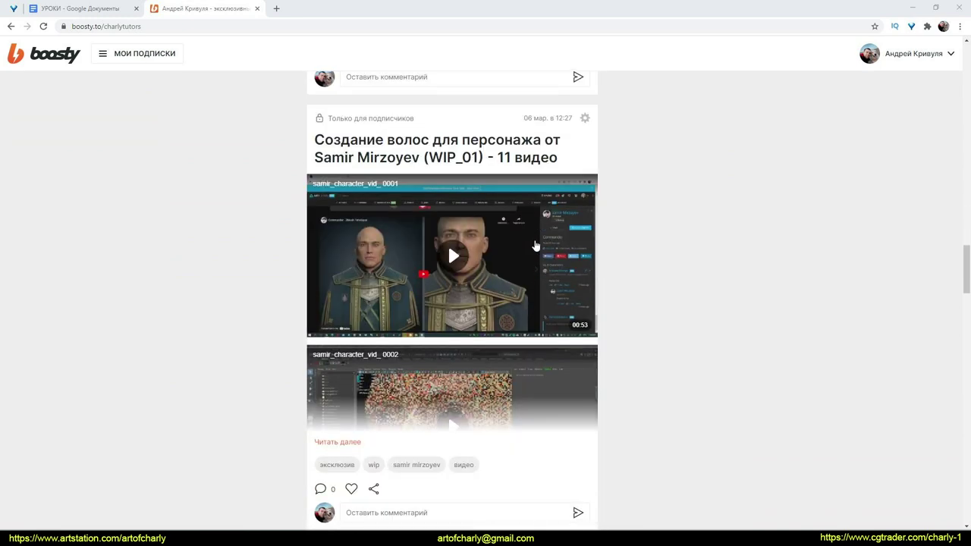
{"action": "scroll", "coordinate": [536, 246], "scroll_direction": "down", "scroll_amount": 15}
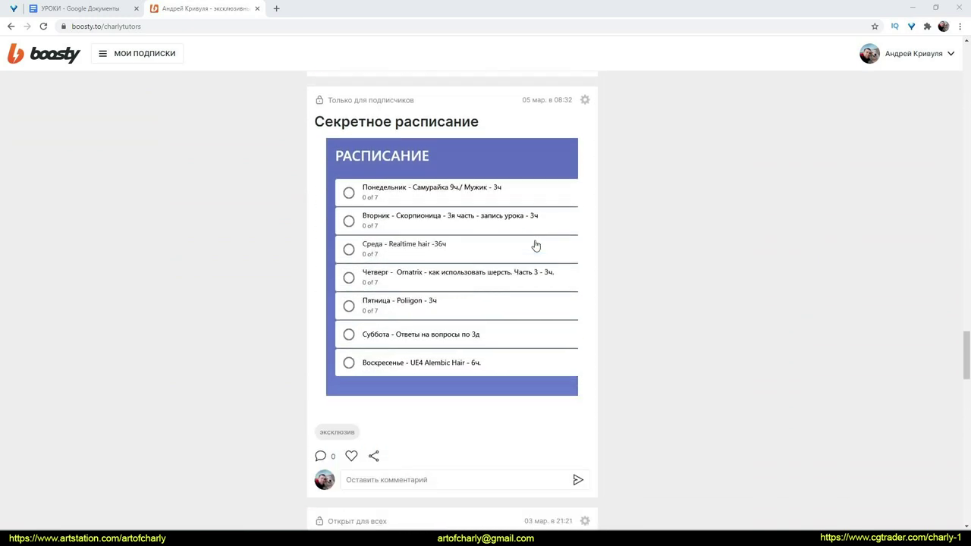
{"action": "scroll", "coordinate": [534, 243], "scroll_direction": "down", "scroll_amount": 13}
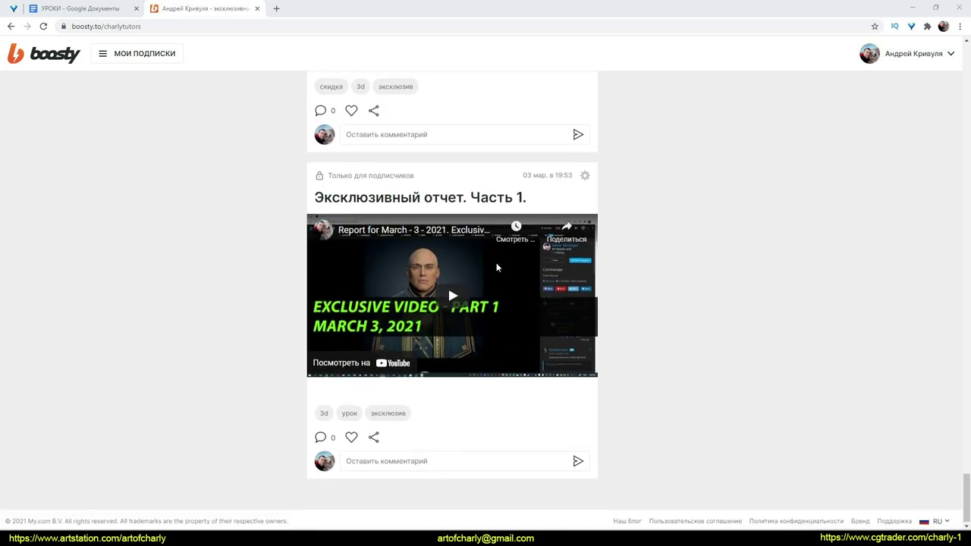
{"action": "scroll", "coordinate": [666, 353], "scroll_direction": "up", "scroll_amount": 12}
{"action": "scroll", "coordinate": [668, 375], "scroll_direction": "up", "scroll_amount": 15}
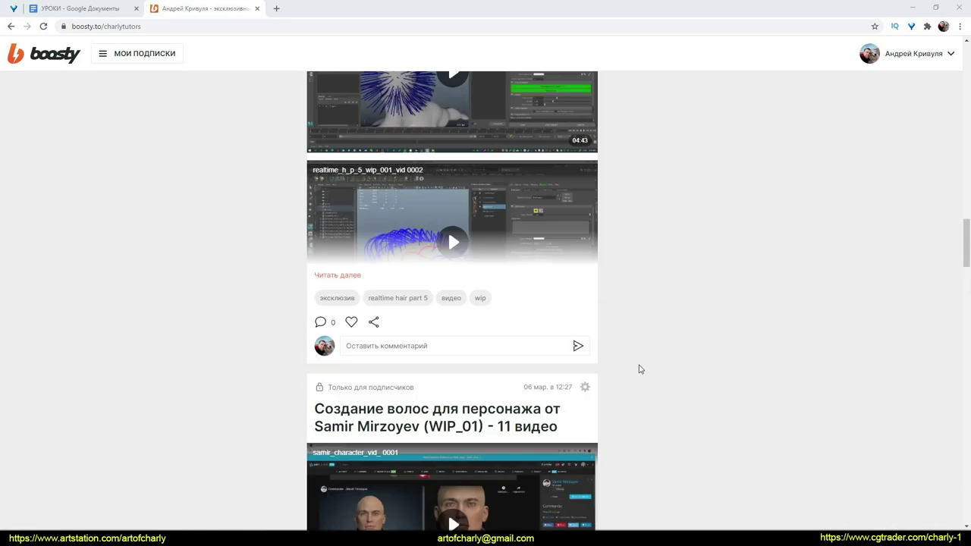
{"action": "scroll", "coordinate": [278, 326], "scroll_direction": "up", "scroll_amount": 3}
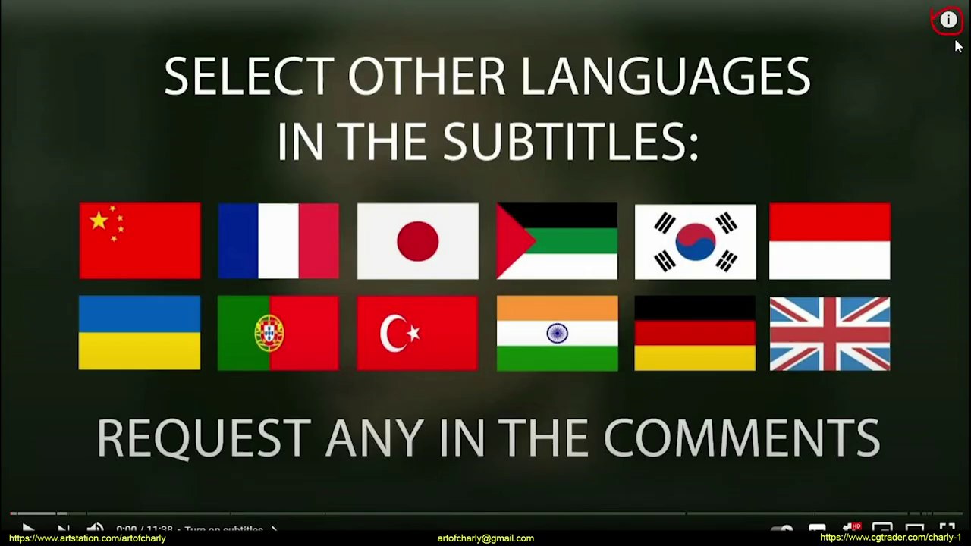
{"action": "left_click", "coordinate": [949, 21]}
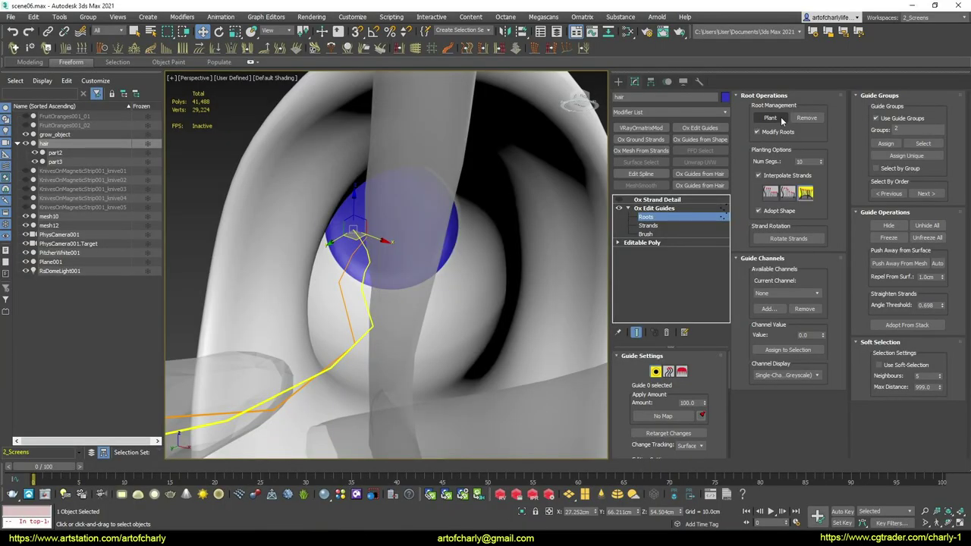
{"action": "left_click", "coordinate": [780, 117]}
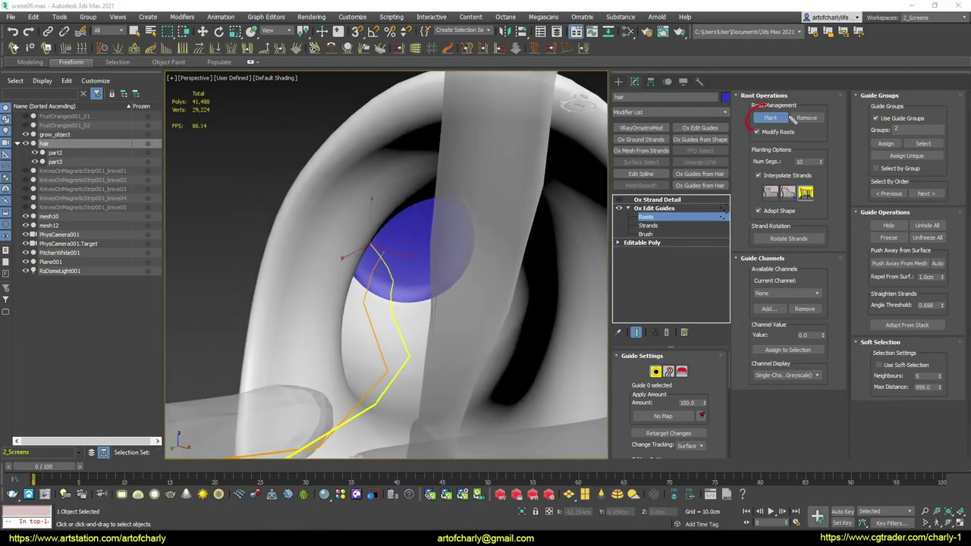
Step: Raise the Guide Width to 9.2, then settle it at 4.416 while checking the strands
{"action": "middle_click_drag", "start_coordinate": [368, 242], "coordinate": [375, 240]}
{"action": "scroll", "coordinate": [374, 239], "scroll_direction": "up", "scroll_amount": 5}
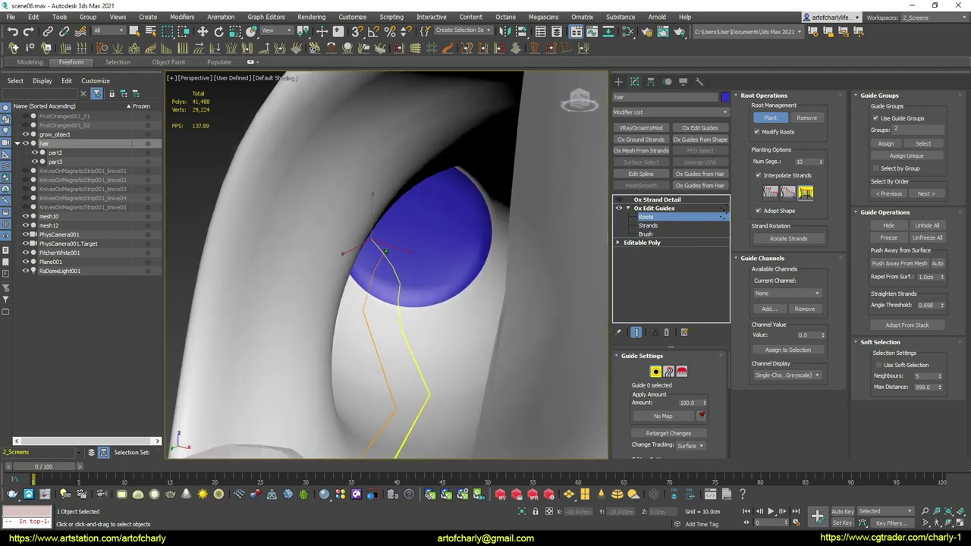
{"action": "right_click", "coordinate": [429, 261]}
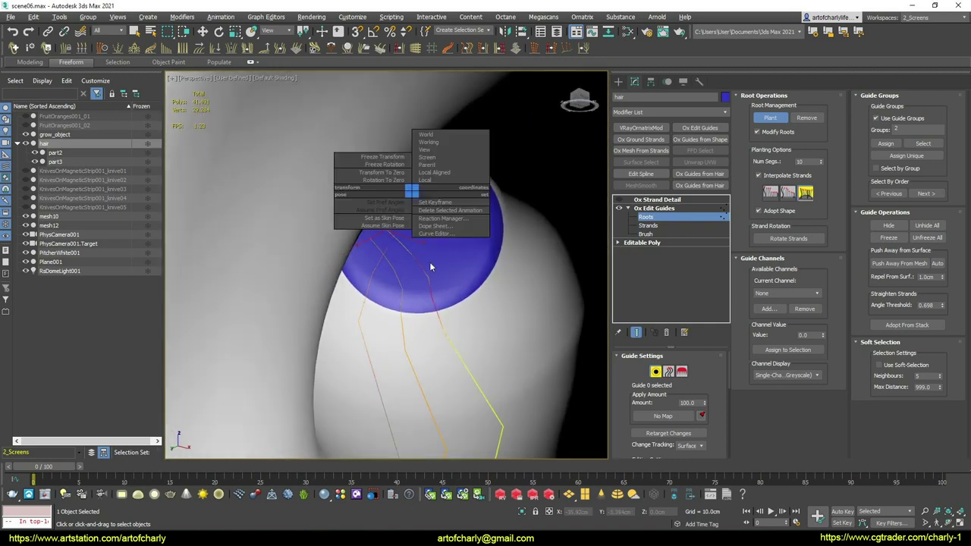
{"action": "middle_click_drag", "start_coordinate": [455, 249], "coordinate": [466, 359], "text": "alt"}
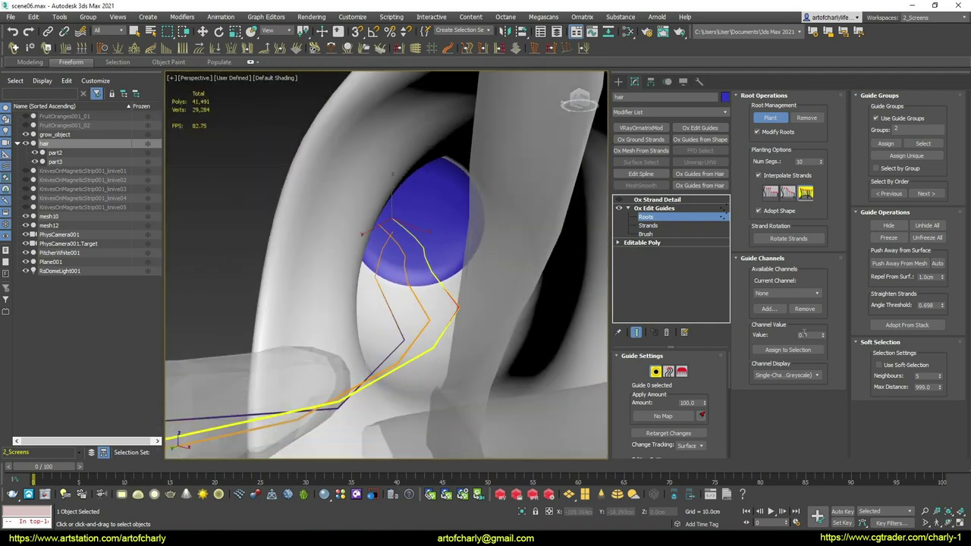
{"action": "scroll", "coordinate": [657, 416], "scroll_direction": "down", "scroll_amount": 5}
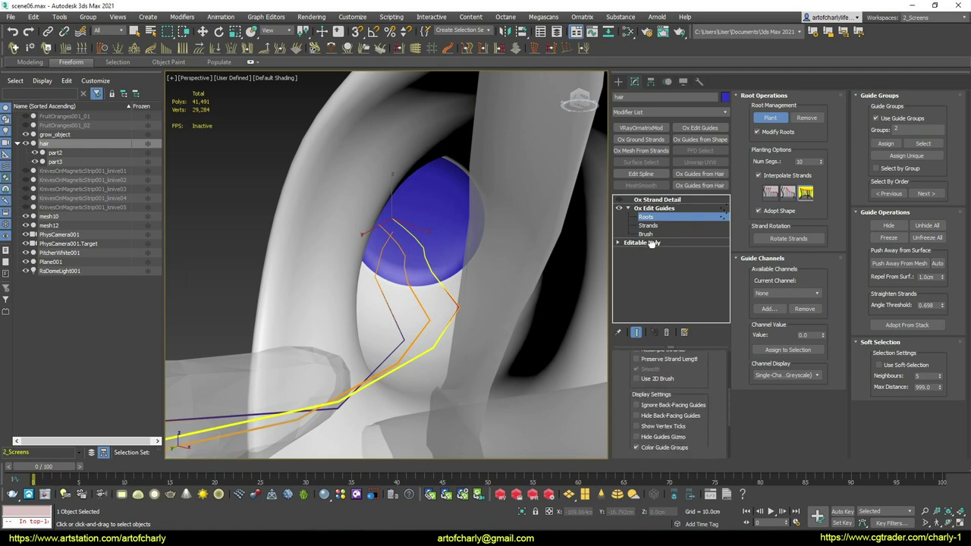
{"action": "scroll", "coordinate": [704, 387], "scroll_direction": "down", "scroll_amount": 3}
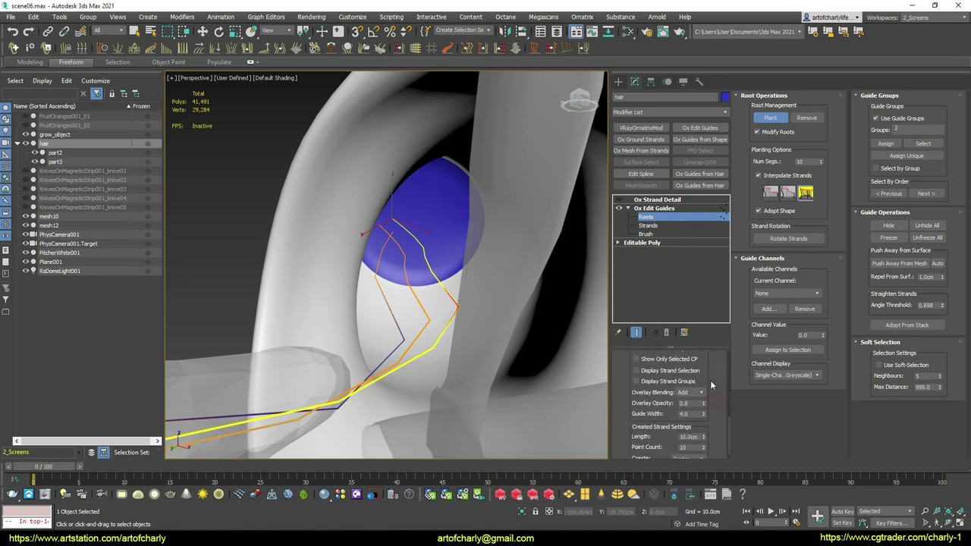
{"action": "left_click_drag", "start_coordinate": [704, 416], "coordinate": [704, 383]}
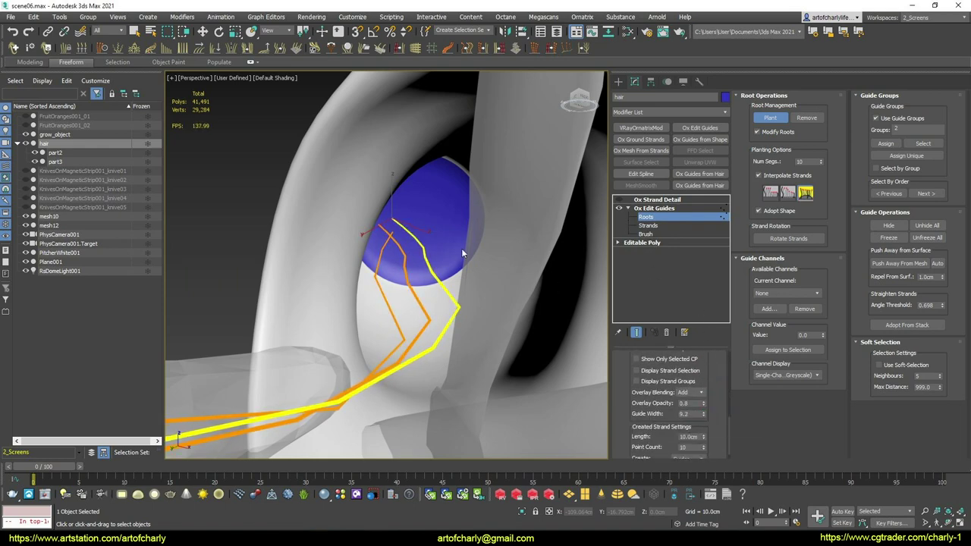
{"action": "middle_click_drag", "start_coordinate": [461, 248], "coordinate": [493, 243], "text": "alt"}
{"action": "middle_click_drag", "start_coordinate": [426, 235], "coordinate": [420, 256], "text": "alt"}
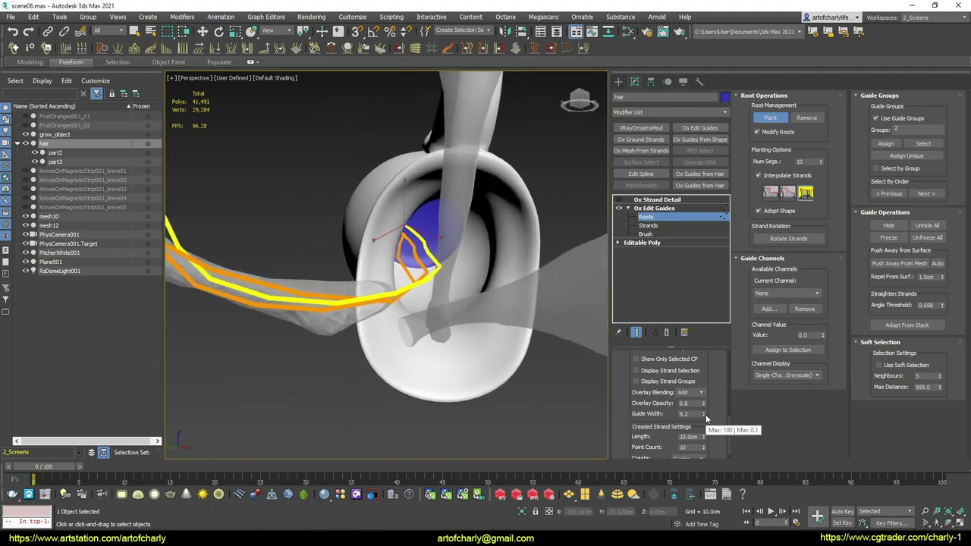
{"action": "mouse_move", "coordinate": [481, 370]}
{"action": "middle_mouse_down", "text": "alt"}
{"action": "mouse_move", "coordinate": [448, 369]}
{"action": "mouse_move", "coordinate": [490, 367]}
{"action": "middle_mouse_up", "text": "alt"}
{"action": "left_click_drag", "start_coordinate": [705, 415], "coordinate": [708, 442]}
{"action": "middle_click_drag", "start_coordinate": [454, 273], "coordinate": [474, 266], "text": "alt"}
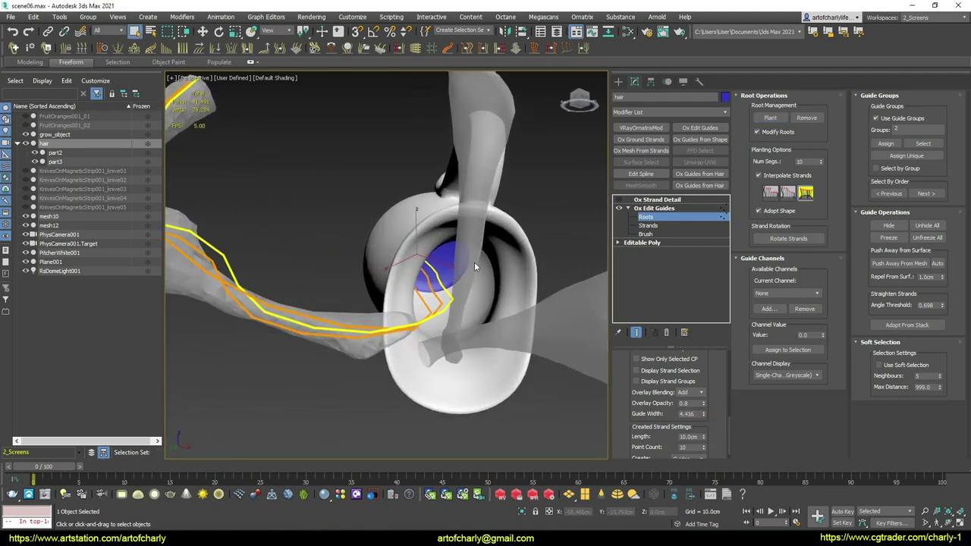
Step: Select guide roots, set Groups to 3 and assign them a unique guide group
{"action": "left_click", "coordinate": [447, 305]}
{"action": "left_click", "coordinate": [449, 305]}
{"action": "type", "text": "3"}
{"action": "left_click", "coordinate": [910, 156]}
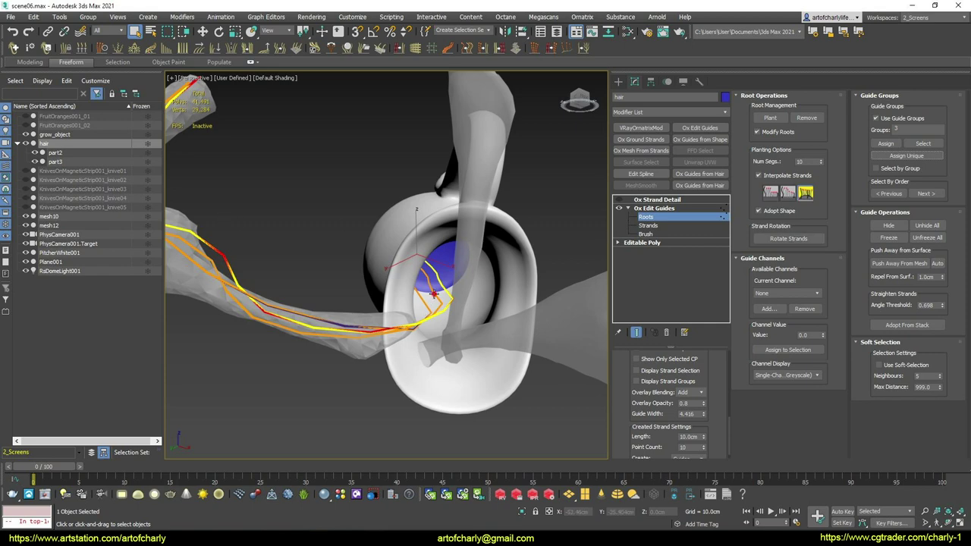
Step: Undo the unique group assignment and select two different guide roots instead
{"action": "key", "text": "ctrl+z"}
{"action": "left_click", "coordinate": [423, 299]}
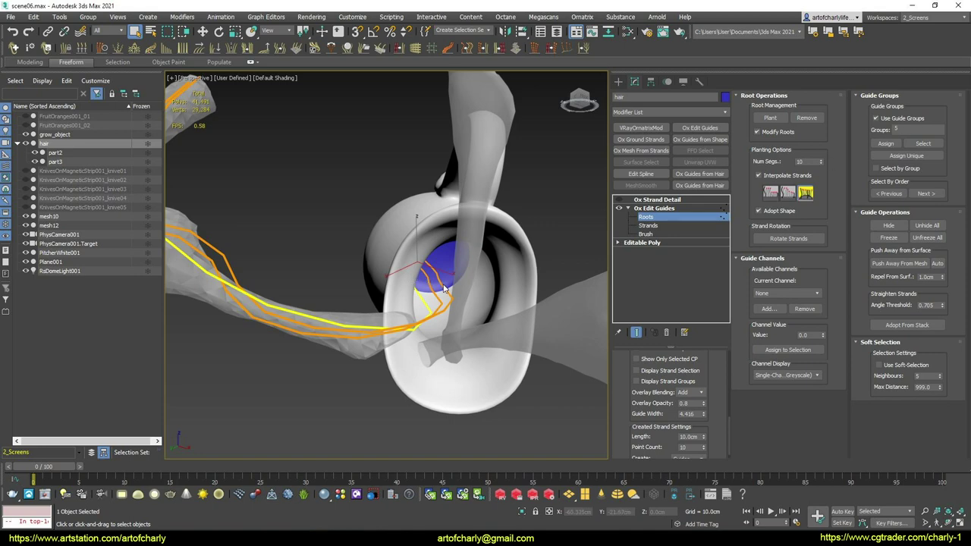
{"action": "left_click", "coordinate": [443, 287]}
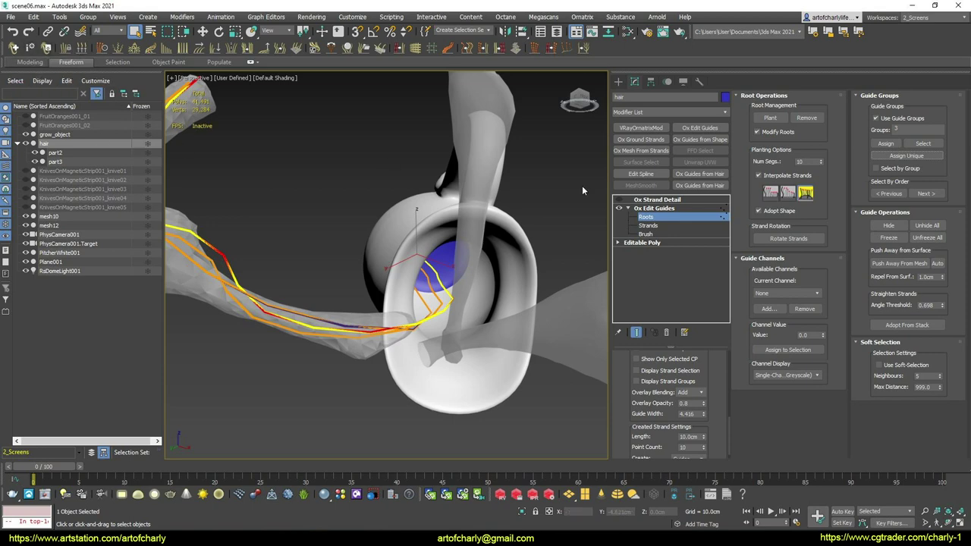
{"action": "scroll", "coordinate": [627, 375], "scroll_direction": "down", "scroll_amount": 5}
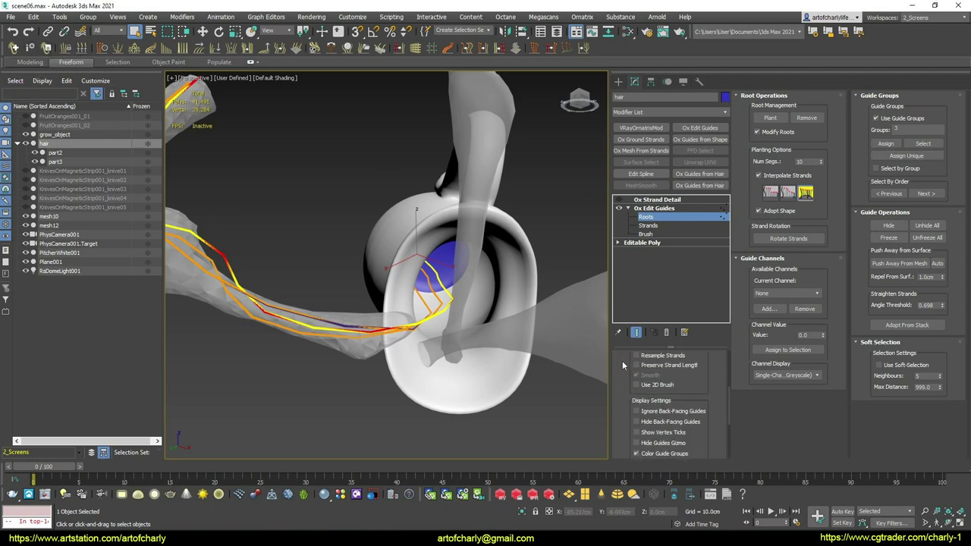
{"action": "scroll", "coordinate": [623, 366], "scroll_direction": "up", "scroll_amount": 5}
Step: Switch Ox Edit Guides to Brush mode and bring the tendrils into view
{"action": "left_click", "coordinate": [685, 374]}
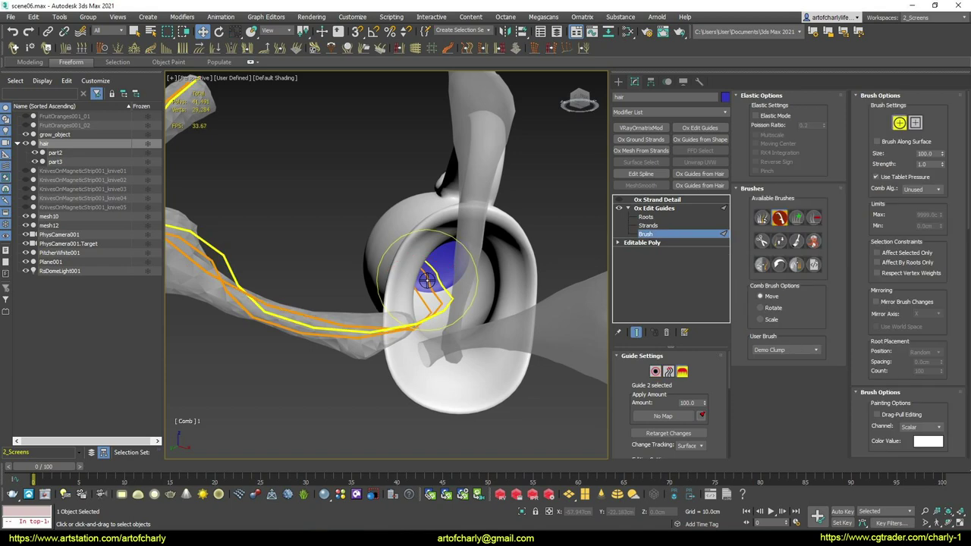
{"action": "mouse_move", "coordinate": [410, 281]}
{"action": "middle_mouse_down", "text": "alt"}
{"action": "mouse_move", "coordinate": [430, 273]}
{"action": "mouse_move", "coordinate": [401, 293]}
{"action": "middle_mouse_up", "text": "alt"}
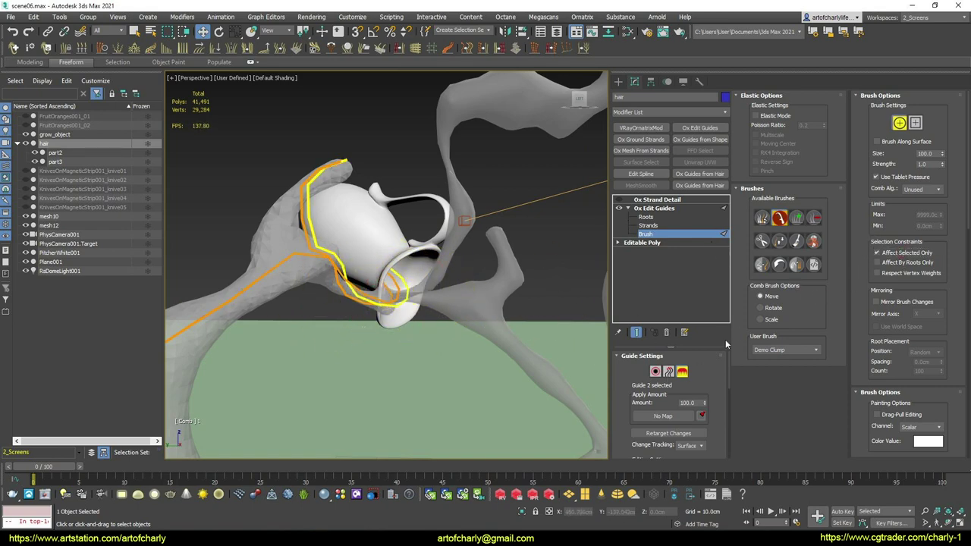
{"action": "scroll", "coordinate": [701, 377], "scroll_direction": "down", "scroll_amount": 3}
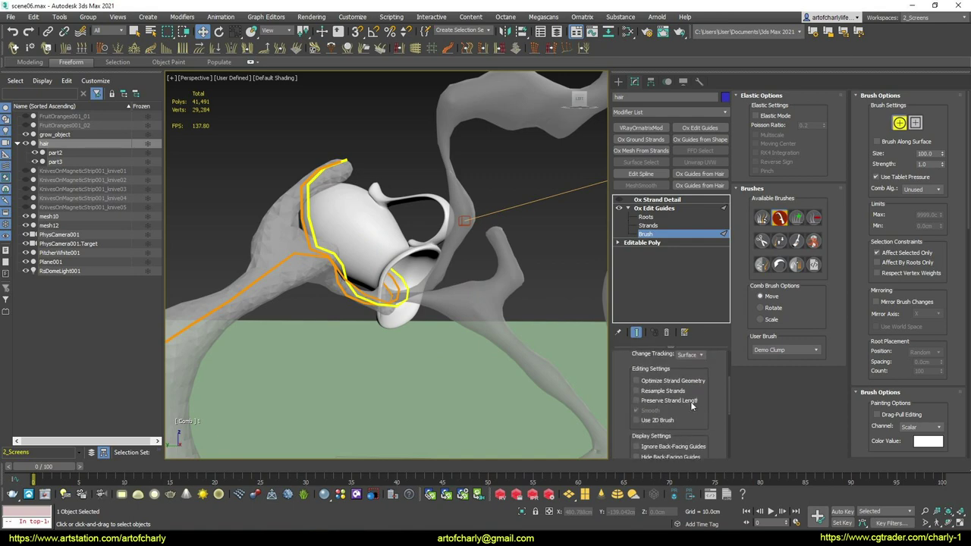
Step: Comb the guide strand along the grey tendril and inspect it from several angles
{"action": "left_click_drag", "start_coordinate": [374, 300], "coordinate": [455, 250]}
{"action": "mouse_move", "coordinate": [455, 251]}
{"action": "middle_mouse_down", "text": "alt"}
{"action": "mouse_move", "coordinate": [434, 281]}
{"action": "mouse_move", "coordinate": [463, 295]}
{"action": "mouse_move", "coordinate": [434, 305]}
{"action": "mouse_move", "coordinate": [439, 296]}
{"action": "middle_mouse_up", "text": "alt"}
{"action": "mouse_move", "coordinate": [469, 265]}
{"action": "middle_mouse_down", "text": "alt"}
{"action": "mouse_move", "coordinate": [461, 251]}
{"action": "mouse_move", "coordinate": [412, 282]}
{"action": "mouse_move", "coordinate": [479, 260]}
{"action": "mouse_move", "coordinate": [445, 266]}
{"action": "mouse_move", "coordinate": [412, 293]}
{"action": "mouse_move", "coordinate": [434, 266]}
{"action": "mouse_move", "coordinate": [439, 312]}
{"action": "mouse_move", "coordinate": [390, 314]}
{"action": "mouse_move", "coordinate": [423, 296]}
{"action": "mouse_move", "coordinate": [444, 322]}
{"action": "mouse_move", "coordinate": [425, 288]}
{"action": "mouse_move", "coordinate": [401, 281]}
{"action": "mouse_move", "coordinate": [439, 300]}
{"action": "mouse_move", "coordinate": [412, 230]}
{"action": "mouse_move", "coordinate": [478, 265]}
{"action": "mouse_move", "coordinate": [433, 296]}
{"action": "mouse_move", "coordinate": [386, 195]}
{"action": "mouse_move", "coordinate": [504, 256]}
{"action": "mouse_move", "coordinate": [414, 286]}
{"action": "middle_mouse_up", "text": "alt"}
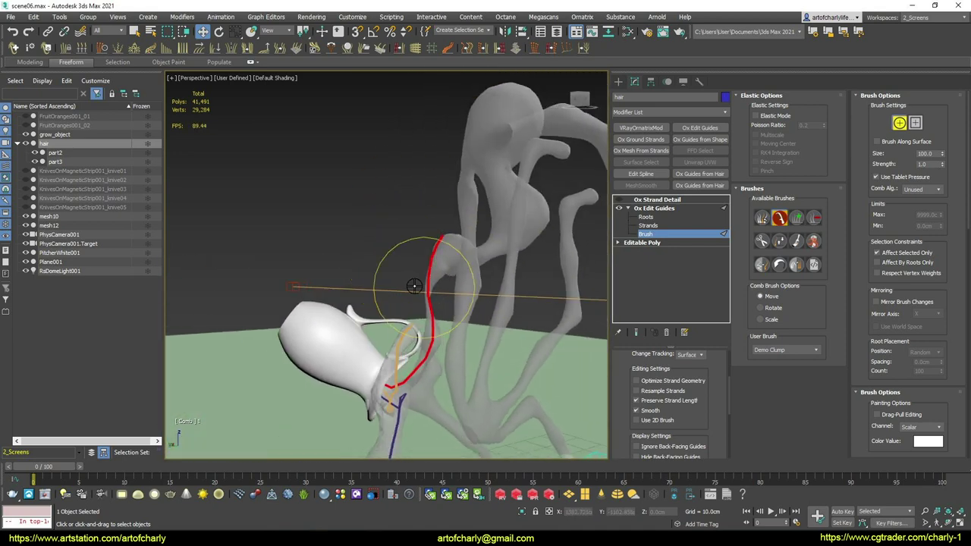
{"action": "middle_click_drag", "start_coordinate": [402, 235], "coordinate": [383, 212], "text": "alt"}
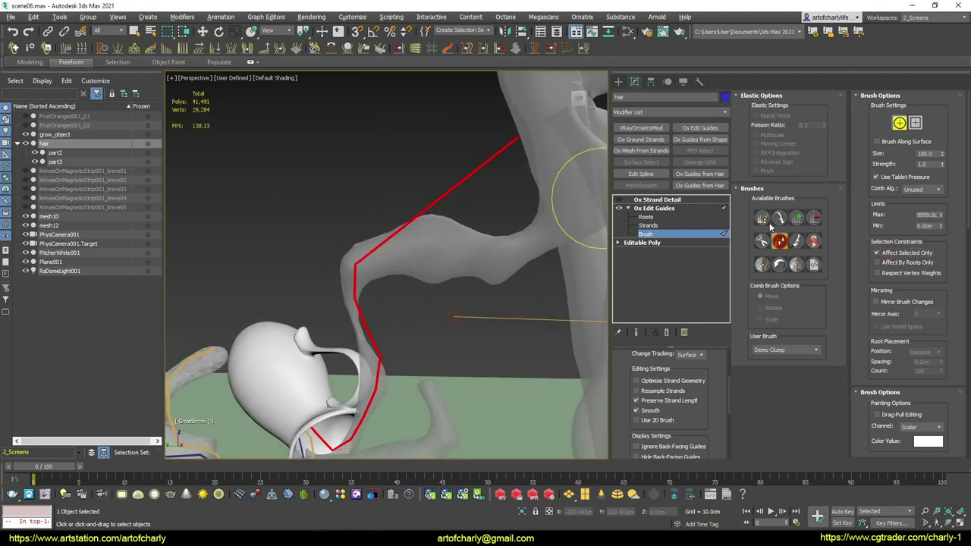
{"action": "mouse_move", "coordinate": [487, 252]}
{"action": "middle_mouse_down", "text": "alt"}
{"action": "mouse_move", "coordinate": [412, 282]}
{"action": "mouse_move", "coordinate": [379, 212]}
{"action": "mouse_move", "coordinate": [380, 228]}
{"action": "mouse_move", "coordinate": [345, 220]}
{"action": "mouse_move", "coordinate": [328, 193]}
{"action": "mouse_move", "coordinate": [444, 245]}
{"action": "mouse_move", "coordinate": [445, 276]}
{"action": "mouse_move", "coordinate": [463, 247]}
{"action": "middle_mouse_up", "text": "alt"}
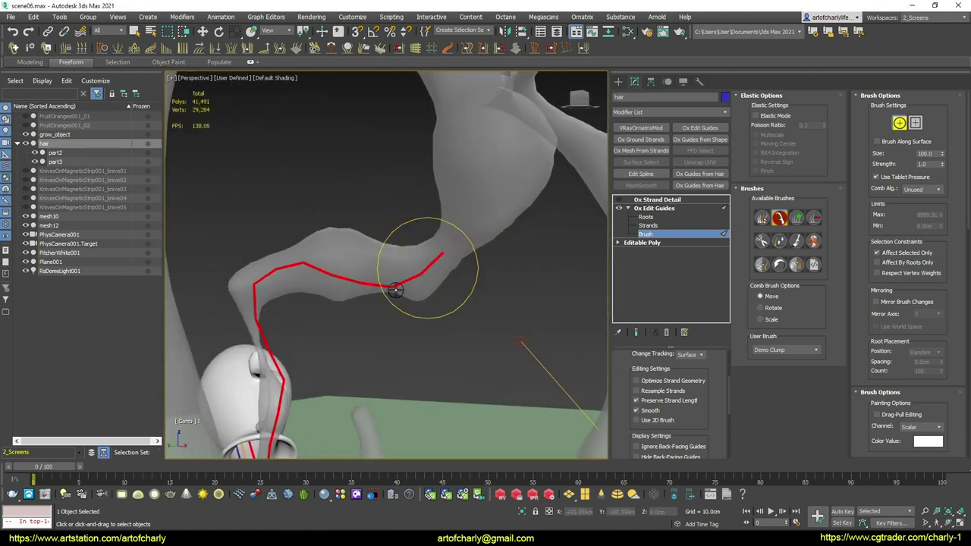
{"action": "middle_click_drag", "start_coordinate": [410, 289], "coordinate": [425, 242], "text": "alt"}
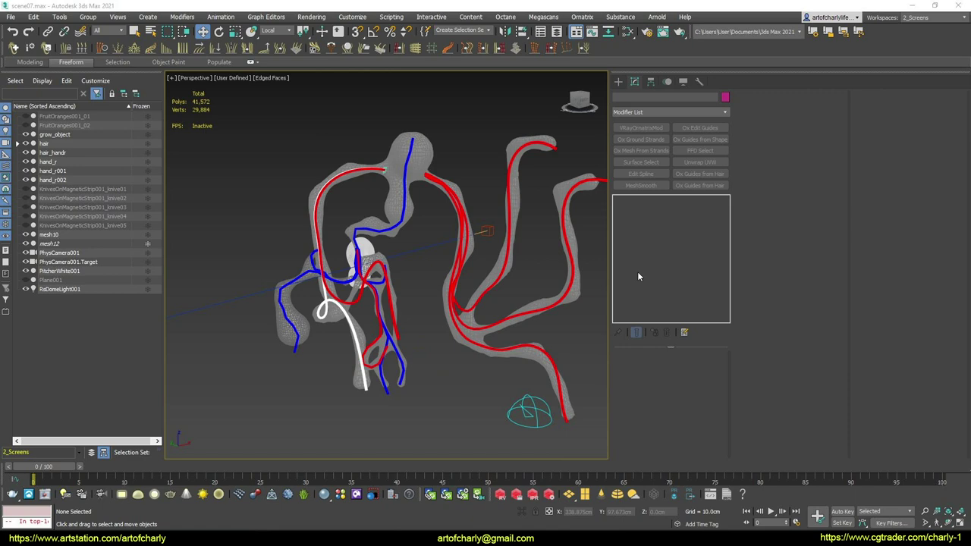
{"action": "middle_click_drag", "start_coordinate": [531, 320], "coordinate": [453, 284], "text": "alt"}
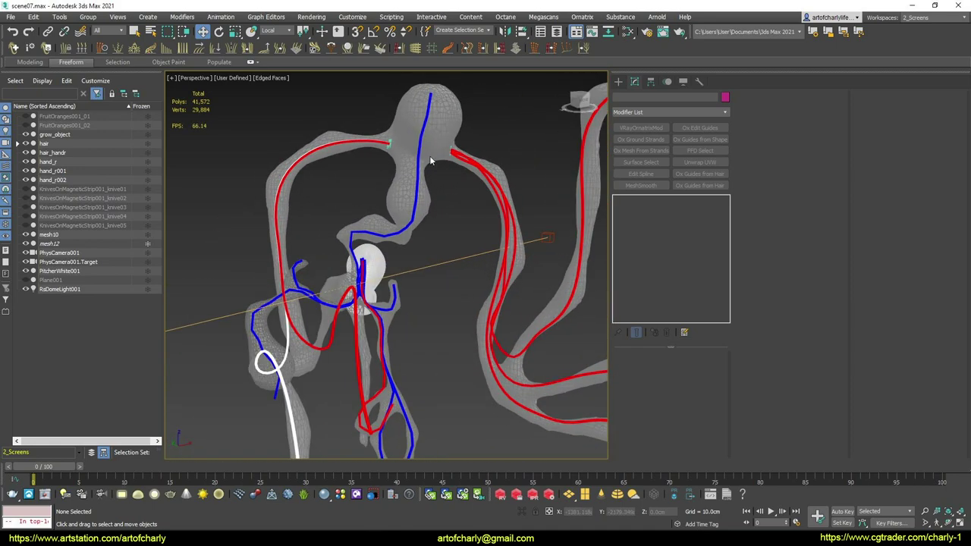
{"action": "middle_click_drag", "start_coordinate": [376, 207], "coordinate": [364, 228], "text": "alt"}
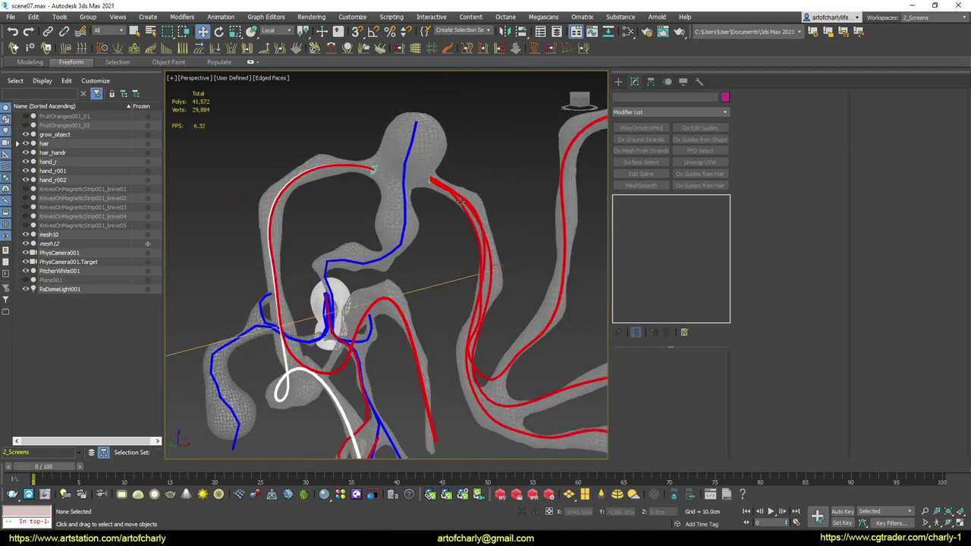
{"action": "scroll", "coordinate": [460, 201], "scroll_direction": "up", "scroll_amount": 5}
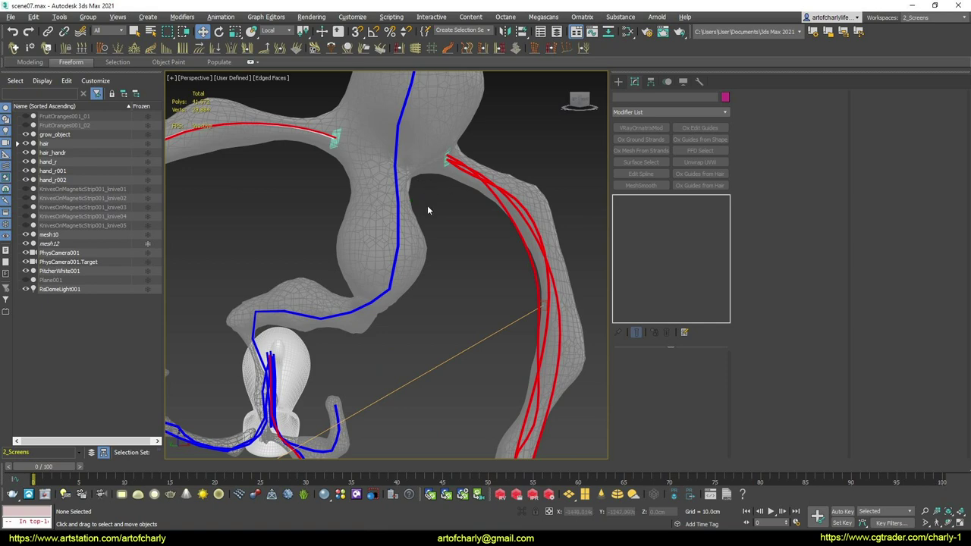
{"action": "middle_click_drag", "start_coordinate": [428, 205], "coordinate": [400, 270], "text": "alt"}
Step: Select the blue part2 strand object, frame it with Z, and orbit around it
{"action": "left_click", "coordinate": [400, 270]}
{"action": "key", "text": "z"}
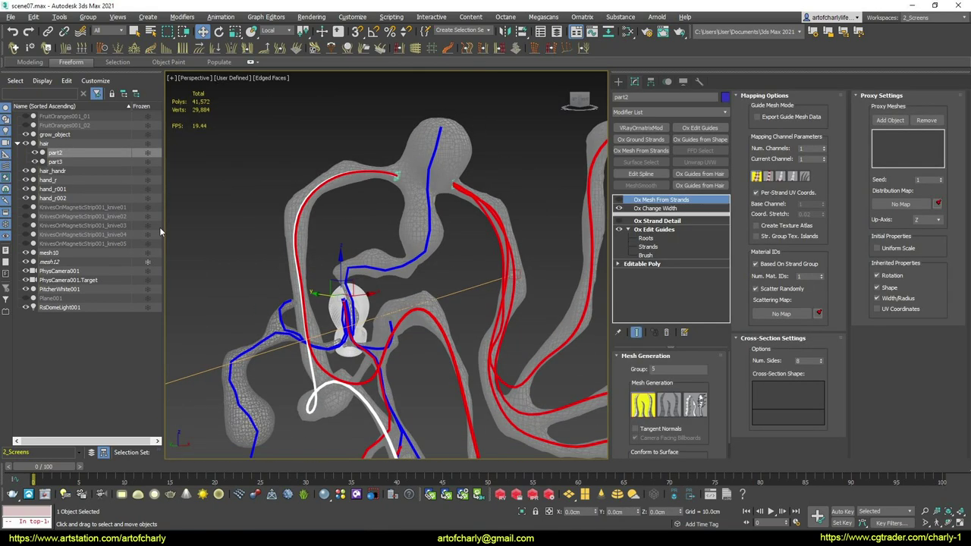
{"action": "middle_click_drag", "start_coordinate": [460, 245], "coordinate": [445, 247], "text": "alt"}
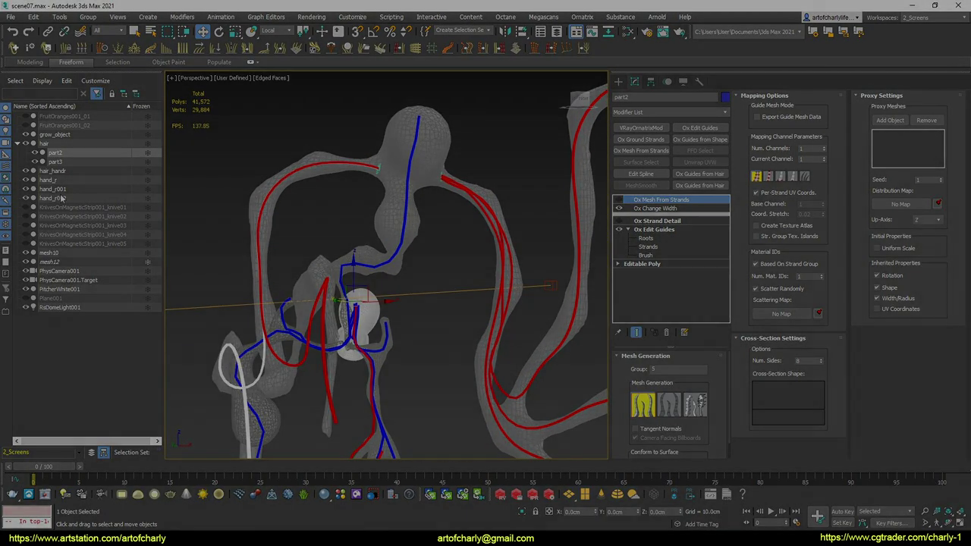